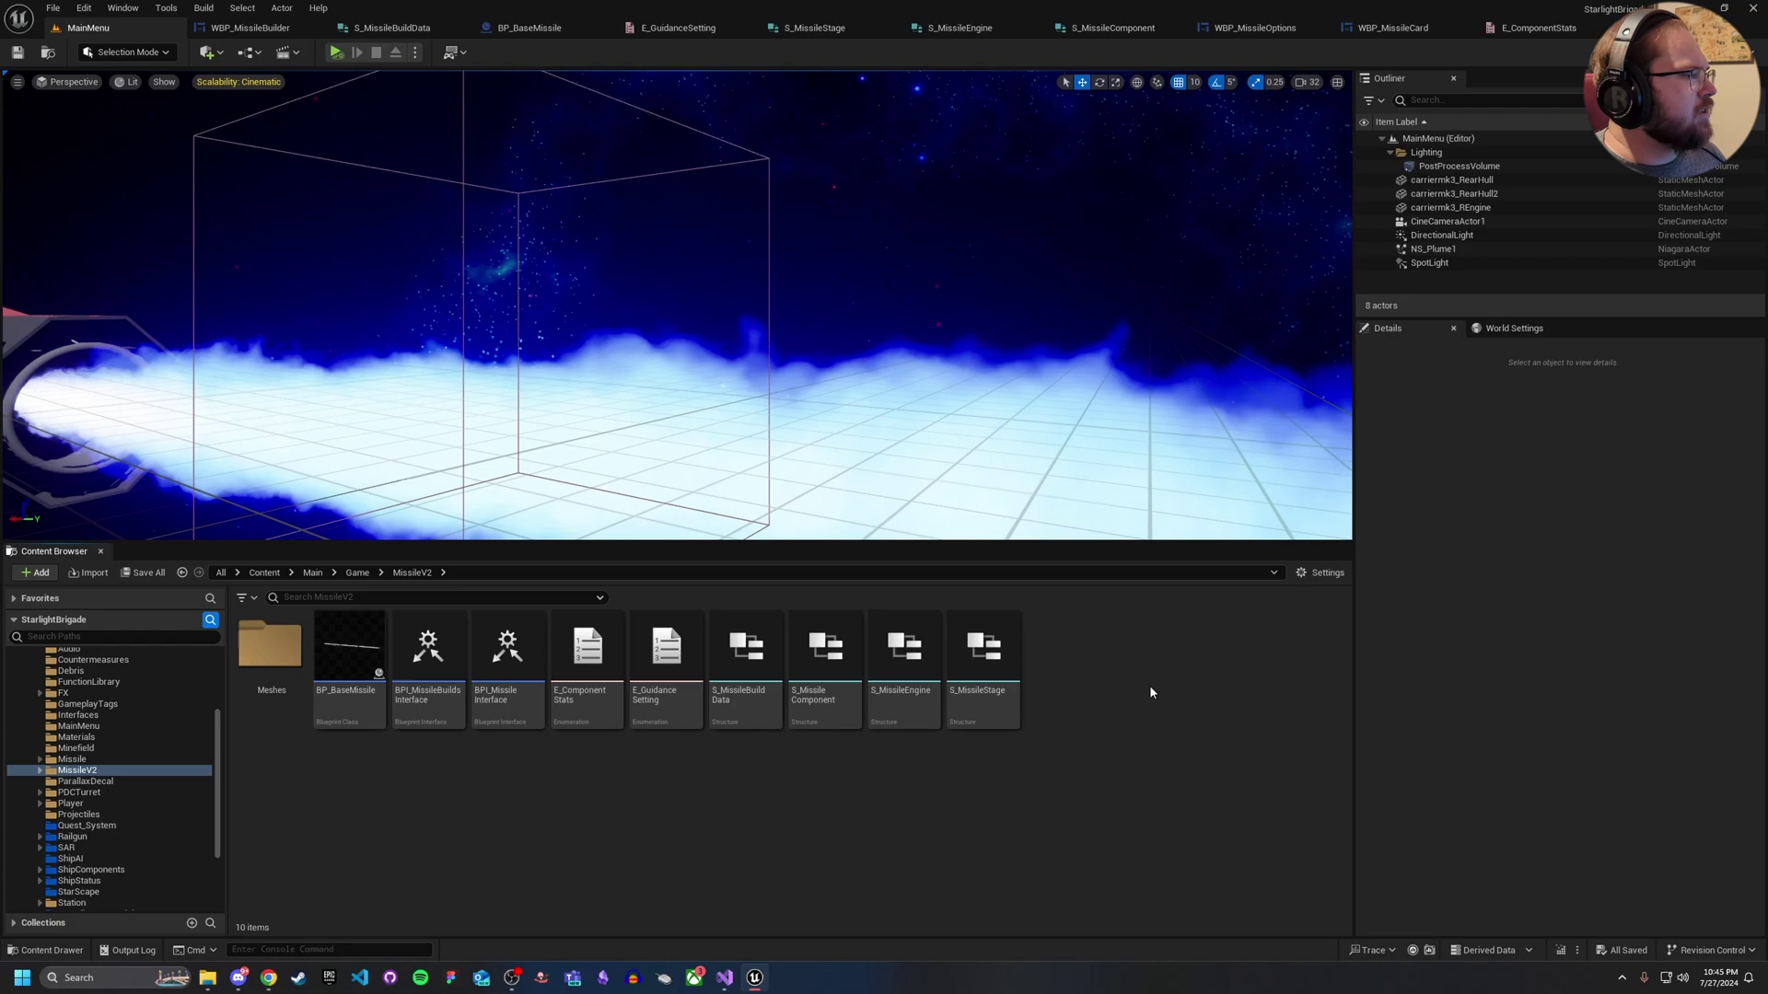
Browse the project content to the MainMenu folder inside Main/Game/UI/CommonUIWidgets
left_click(309, 572)
double_click(269, 644)
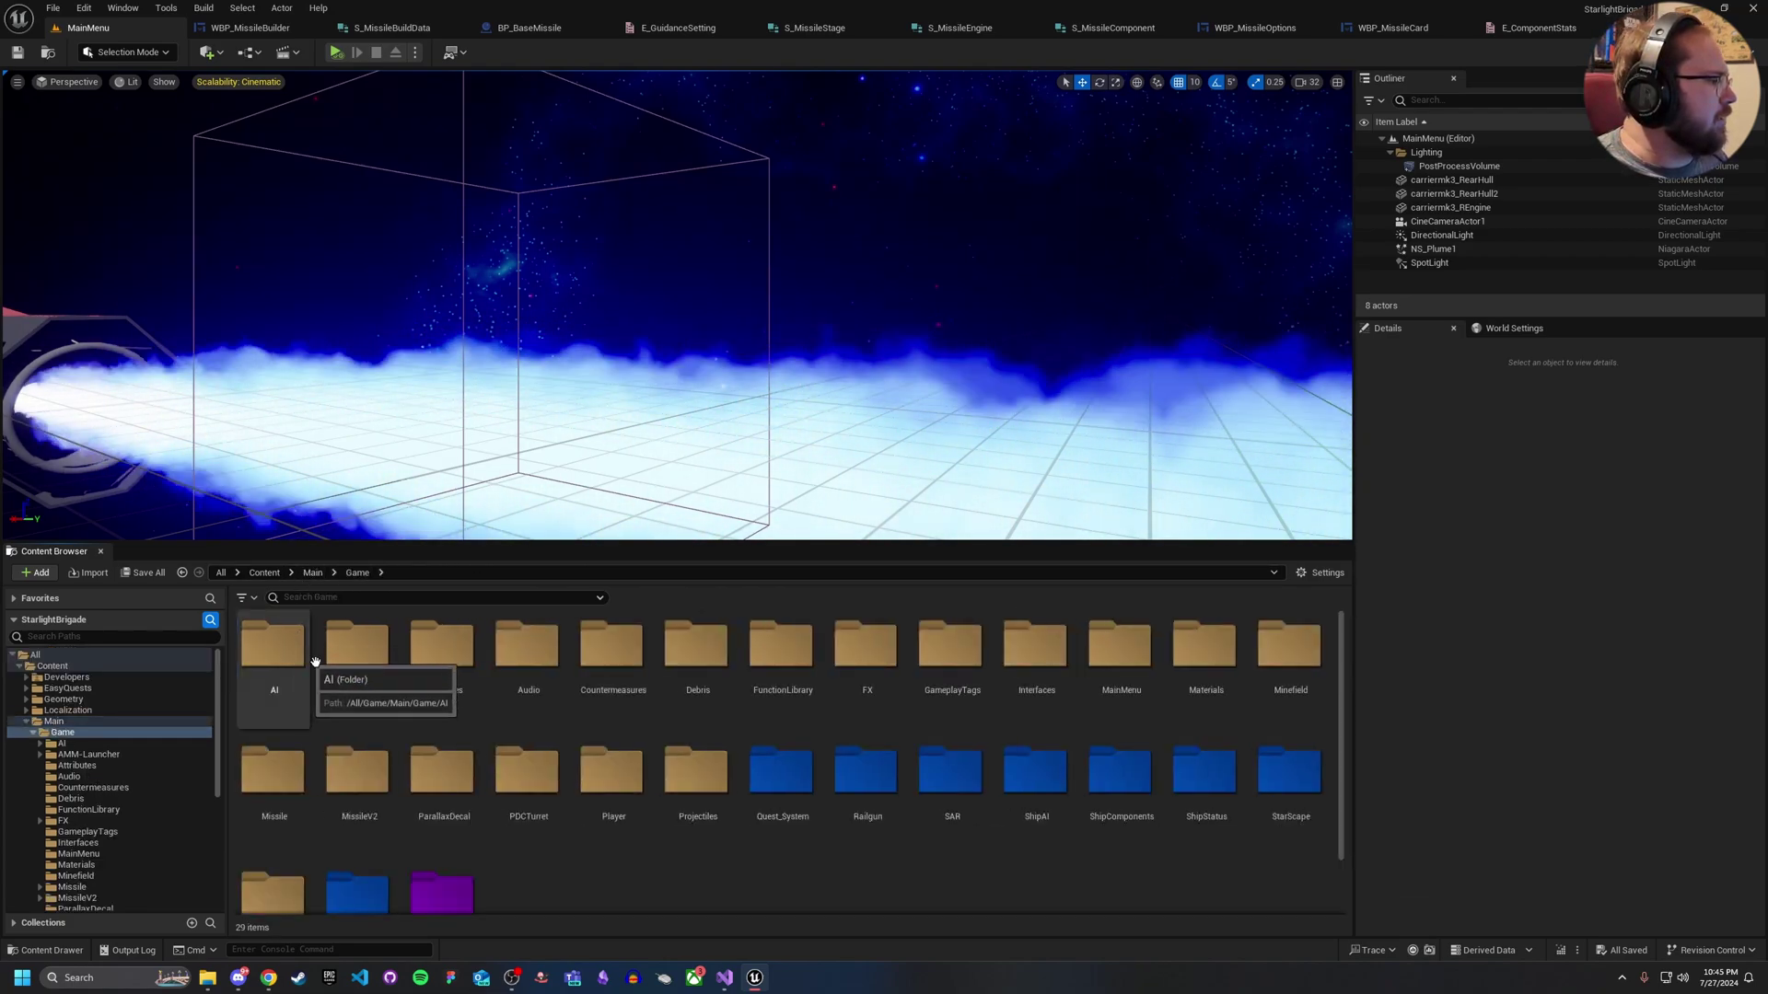
scroll(488, 775, "down", 1)
double_click(443, 825)
scroll(415, 755, "up", 1)
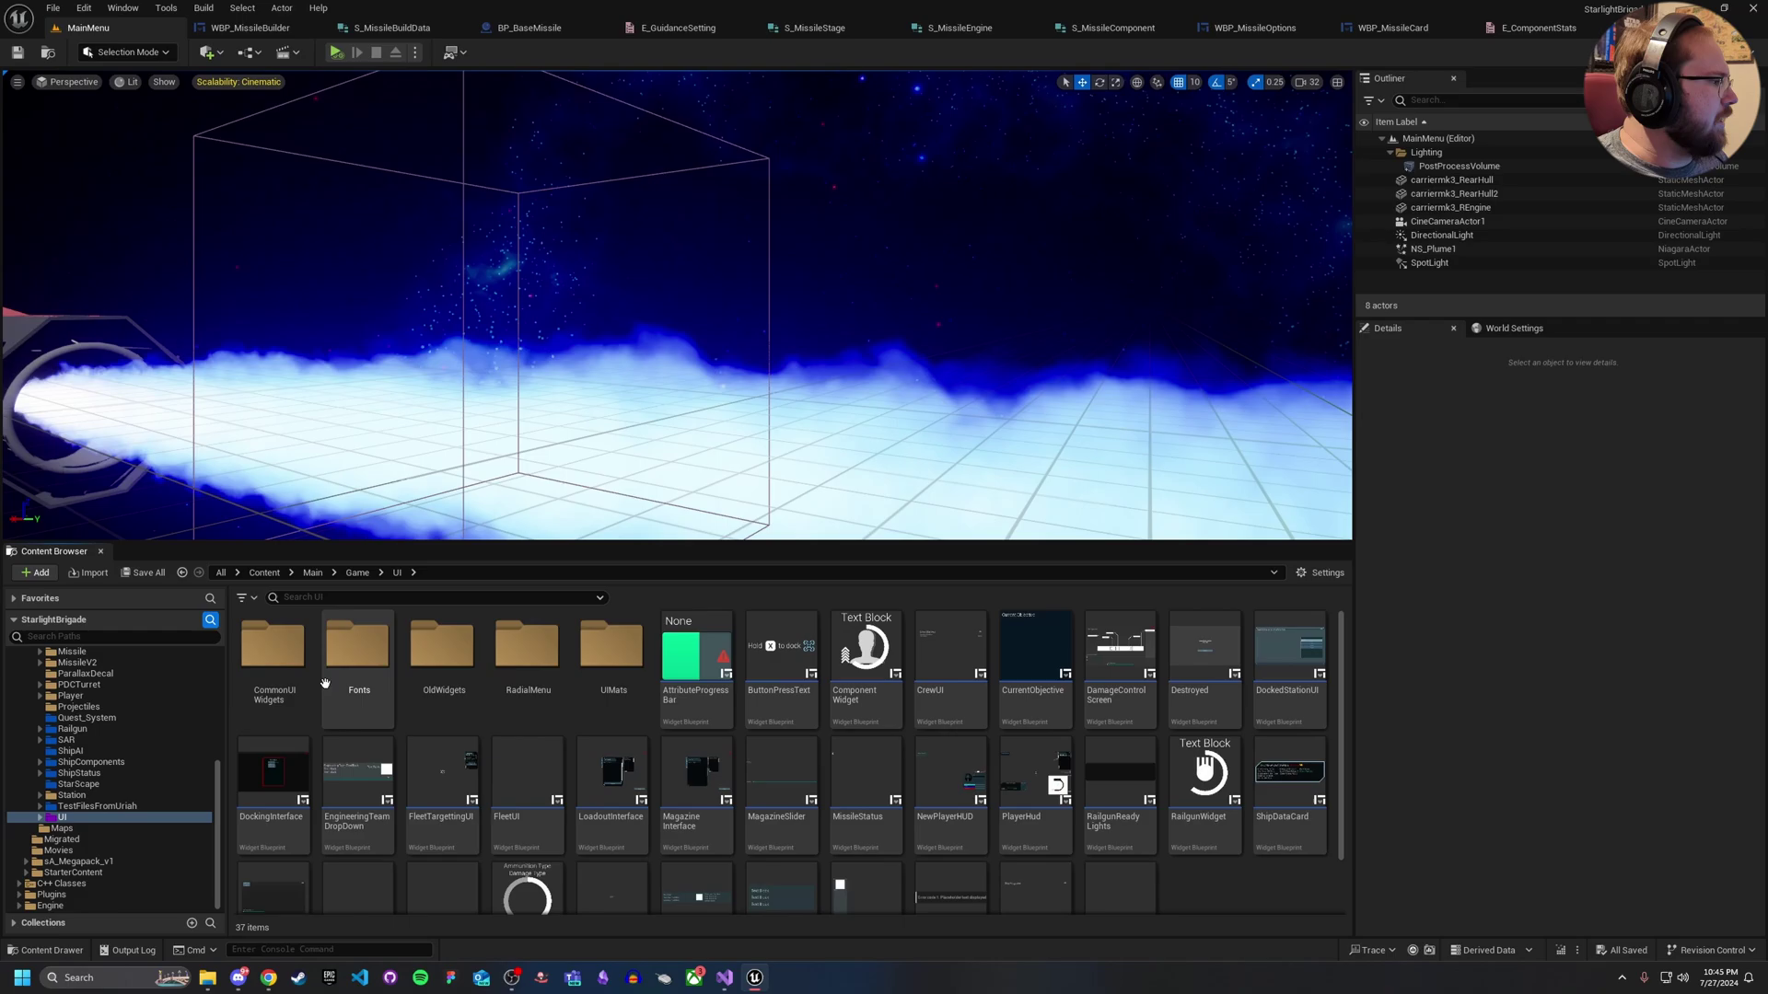
double_click(295, 665)
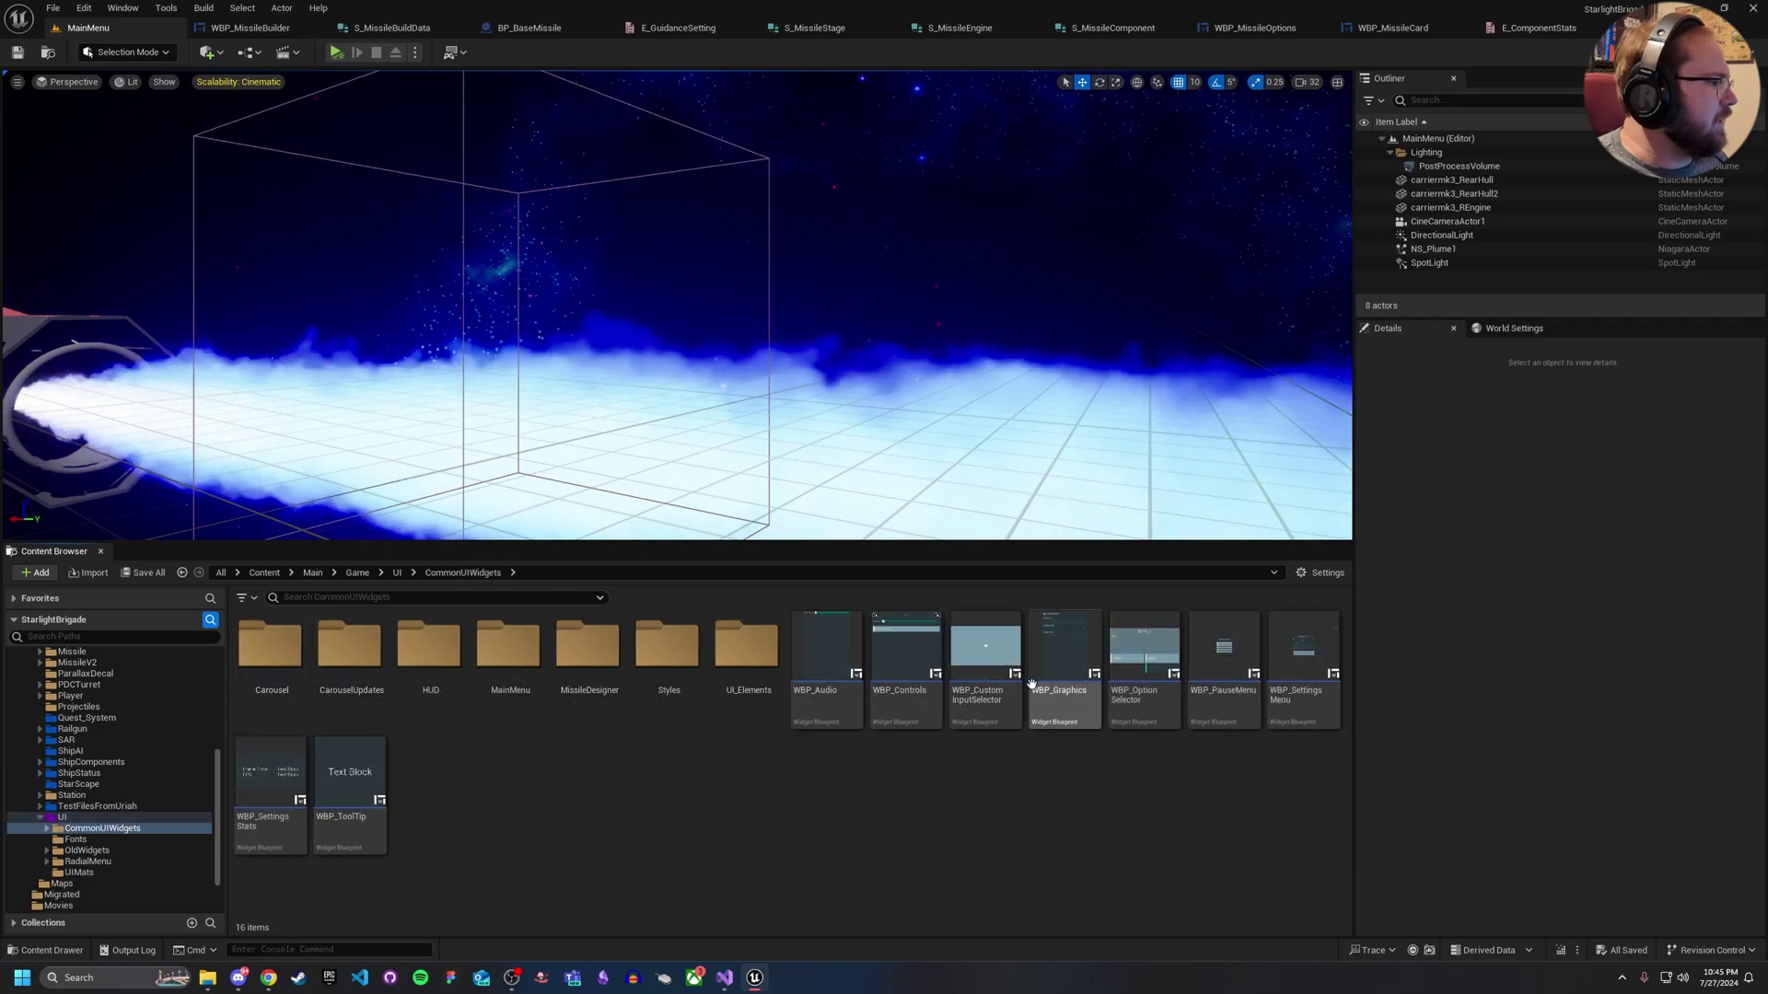
double_click(509, 681)
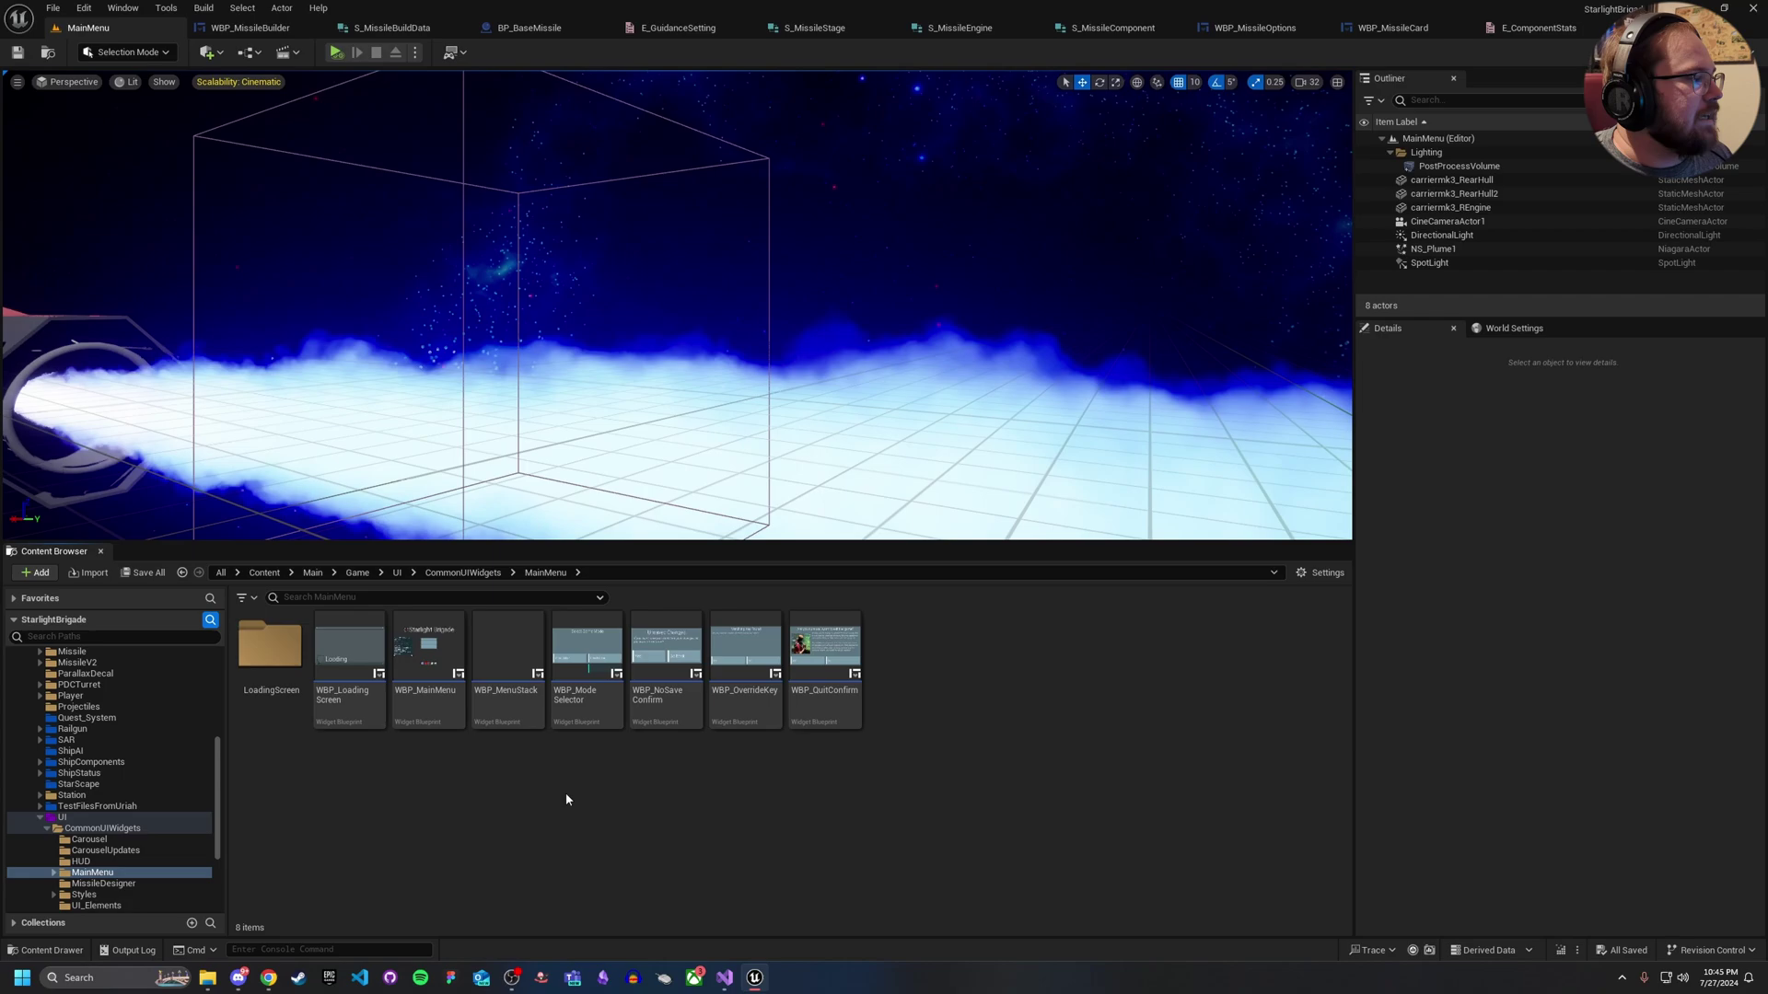
Open the WBP_MenuStack widget and inspect the properties of its root and Canvas Panel
double_click(509, 672)
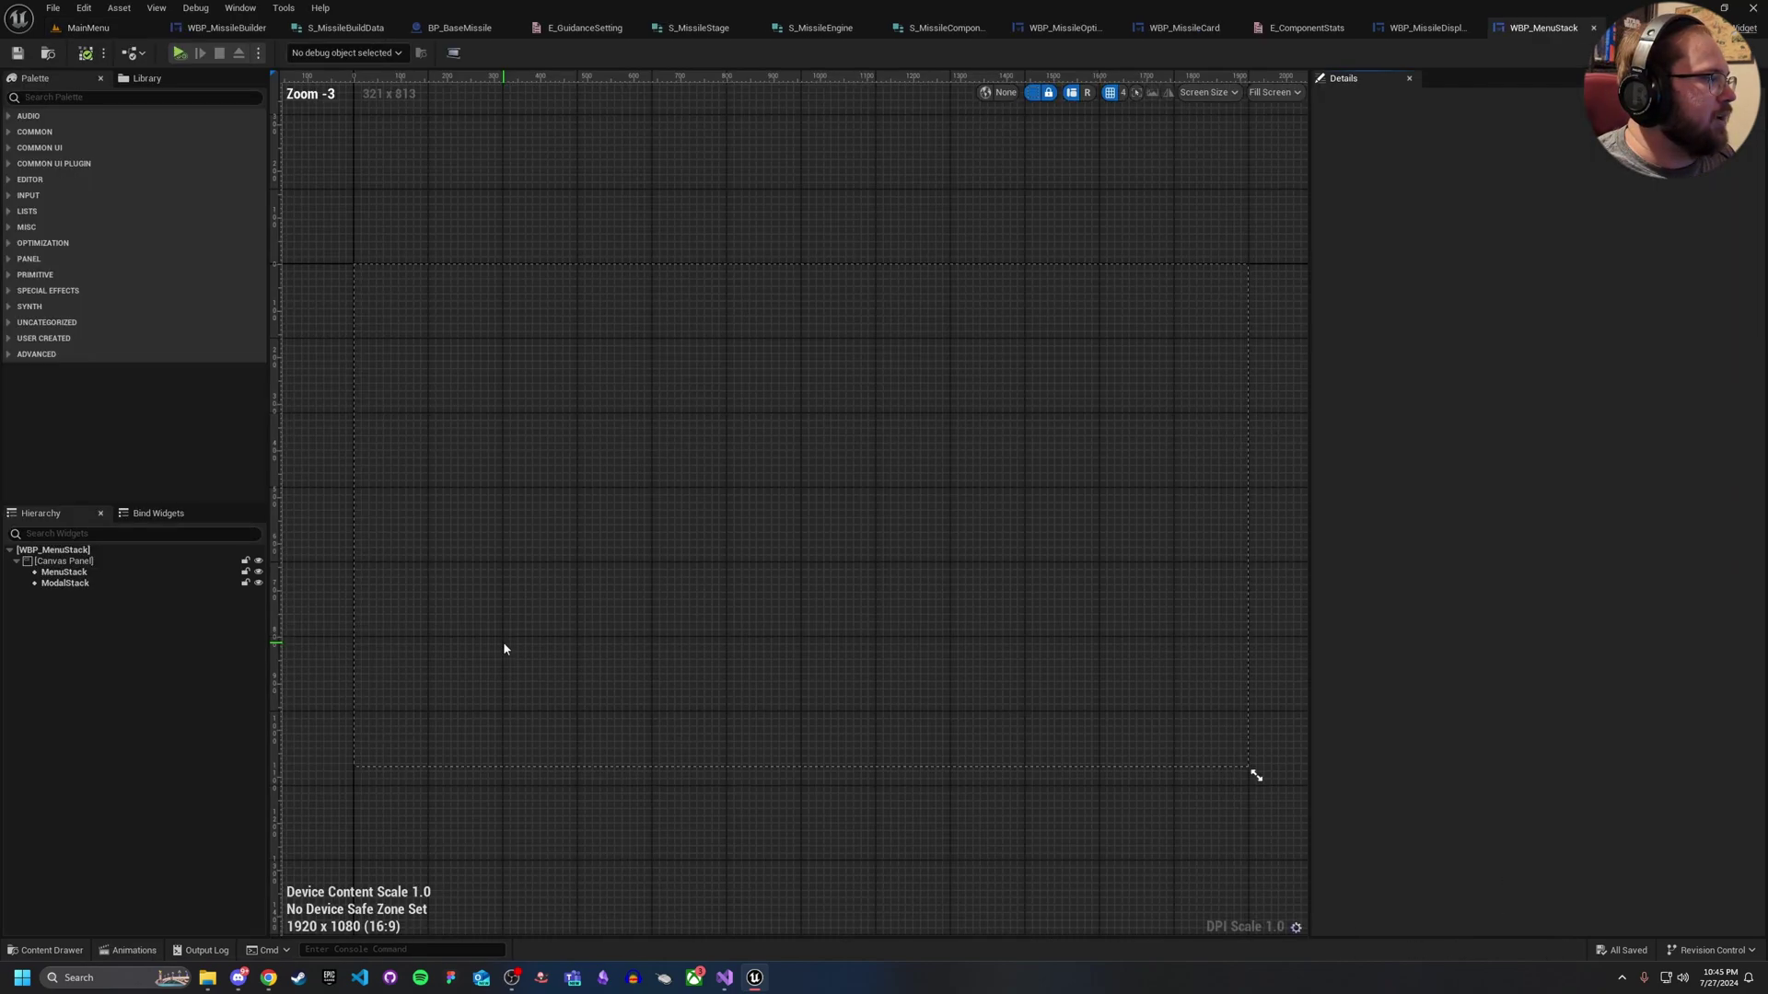
left_click(79, 553)
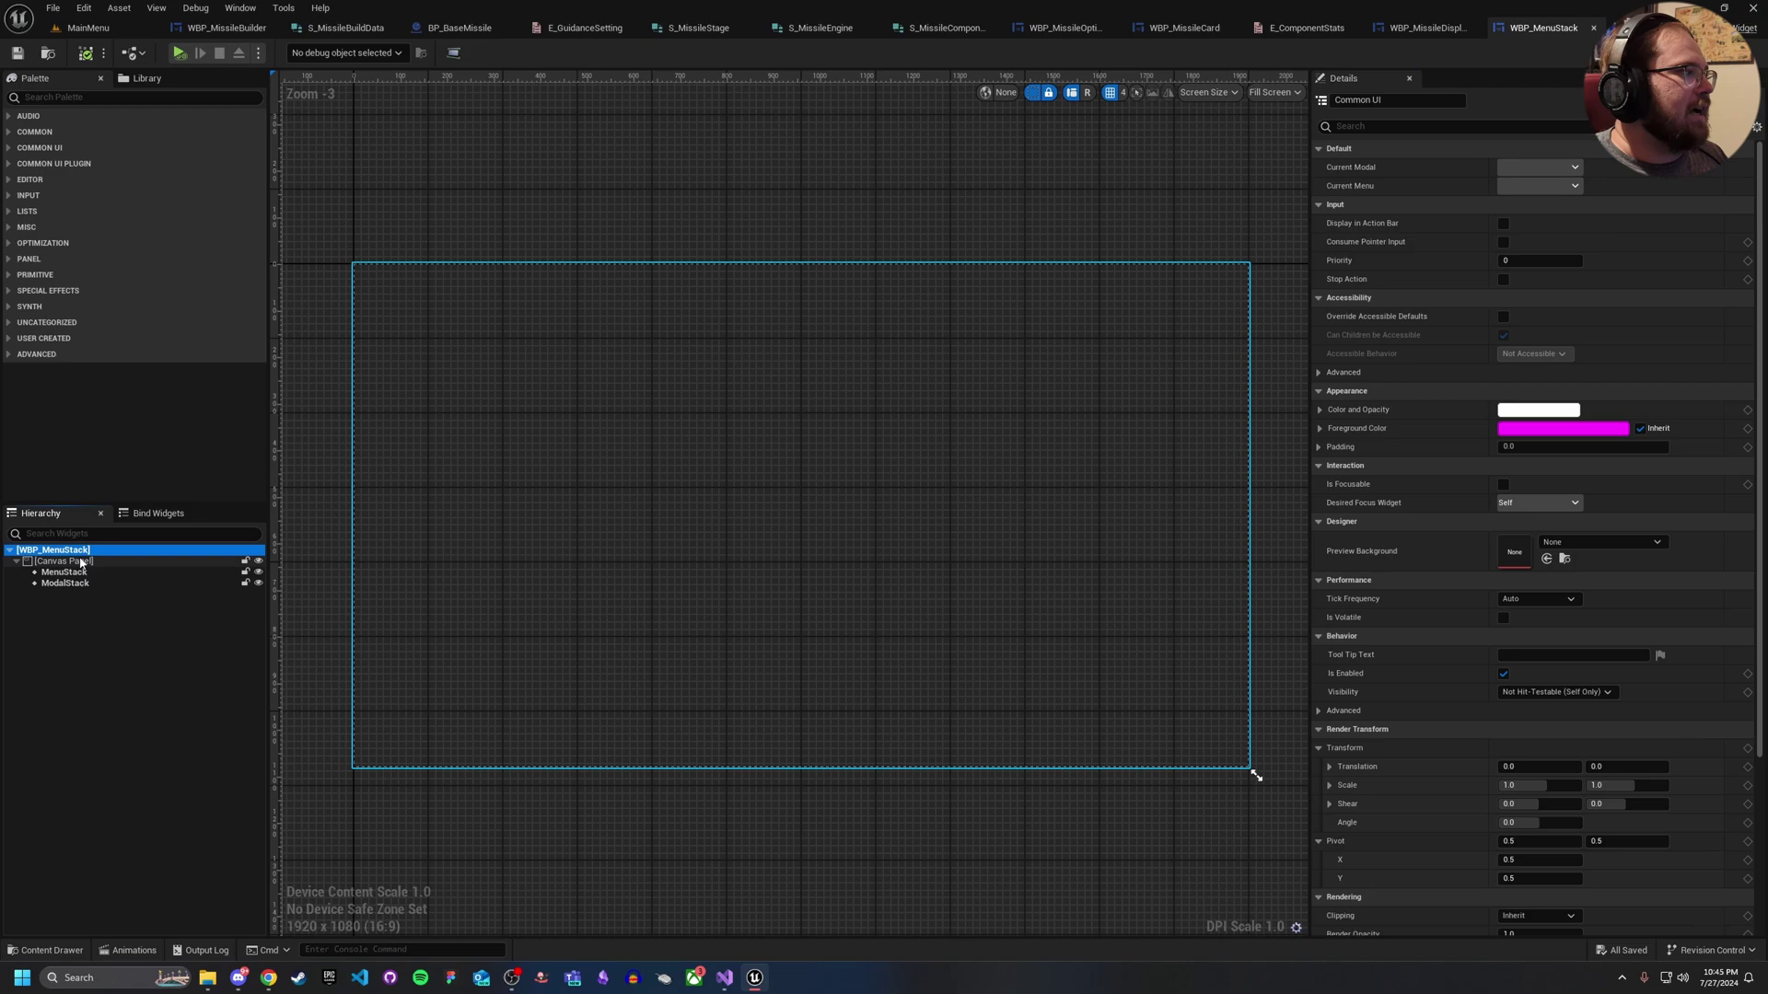
left_click(81, 563)
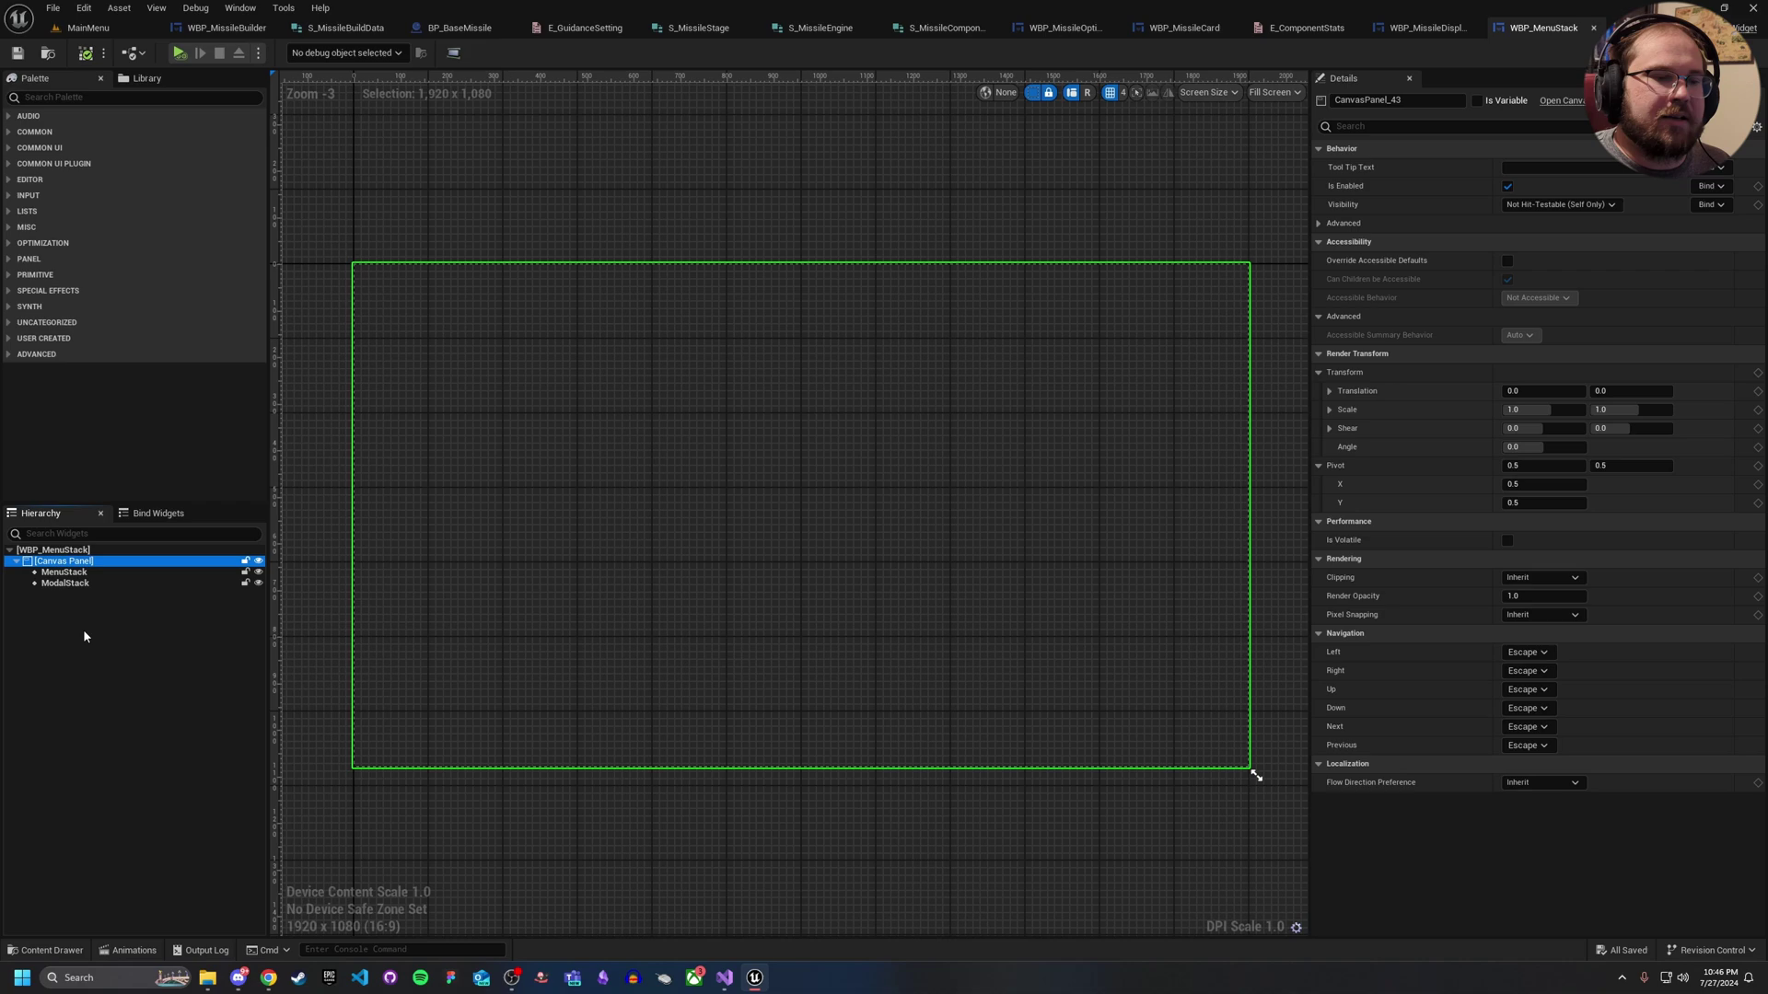
Switch to WBP_MissileBuilder and inspect its root, Overlay, Image_109 and Image_35 properties
left_click(238, 30)
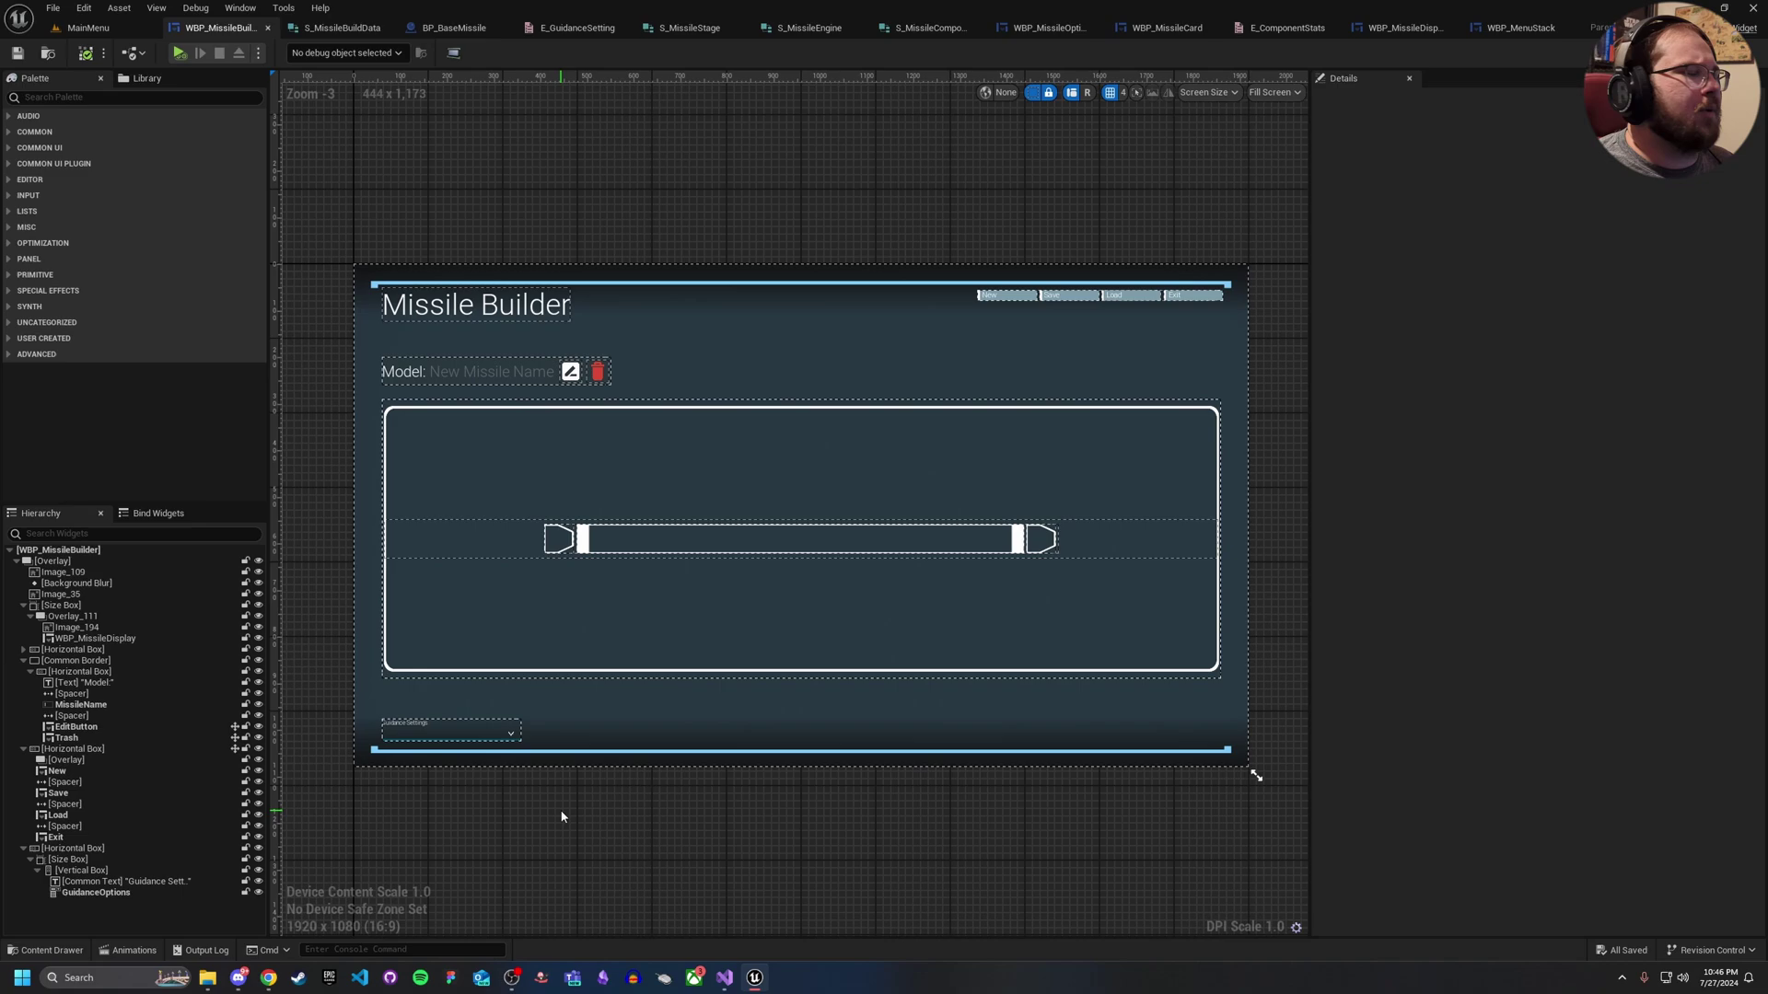
left_click(64, 550)
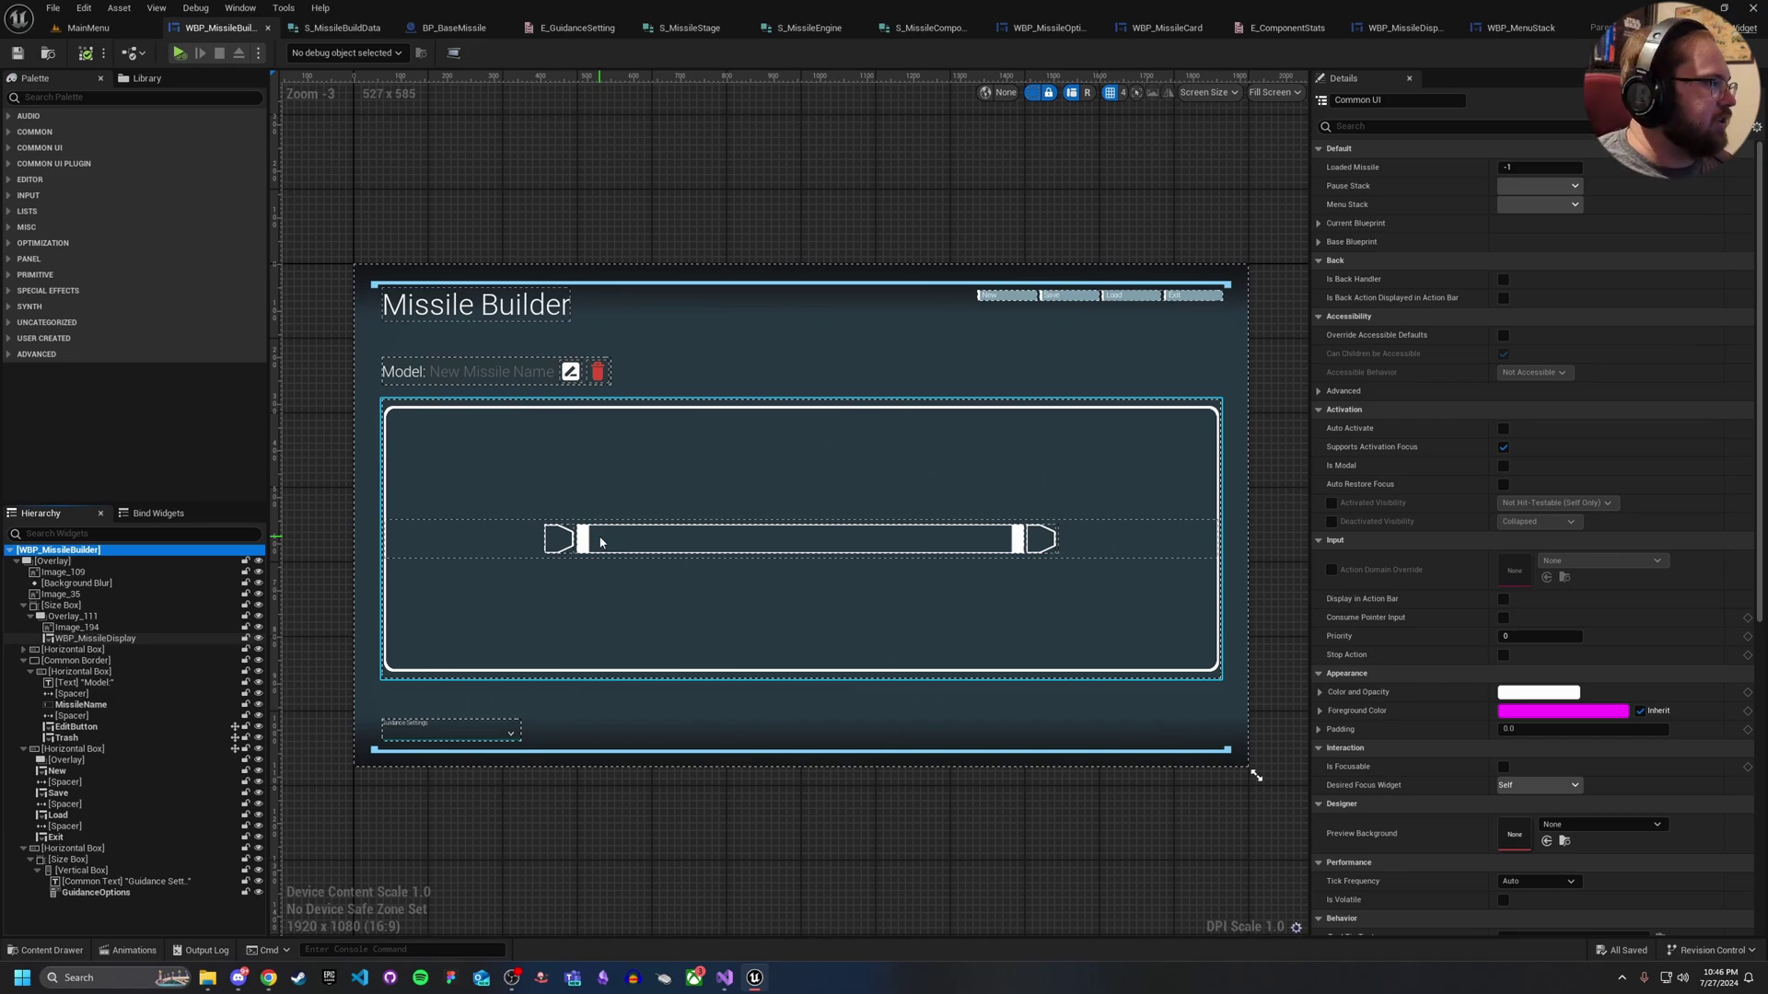
left_click(57, 562)
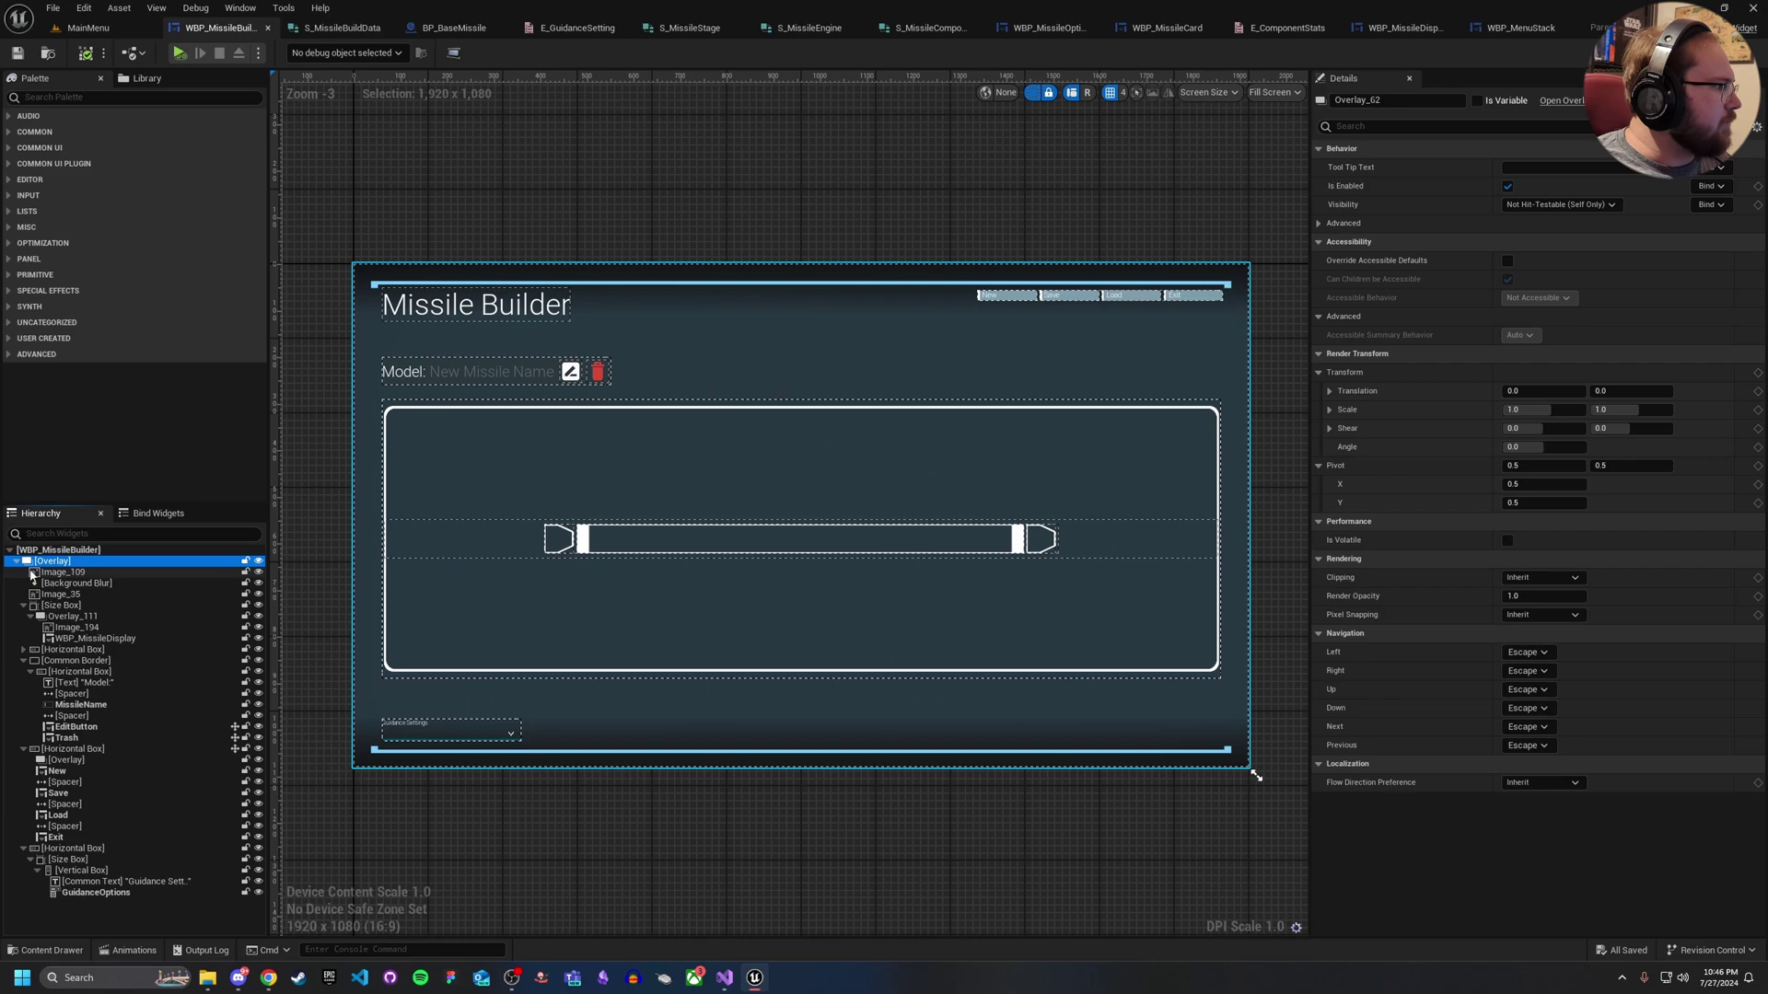
left_click(16, 562)
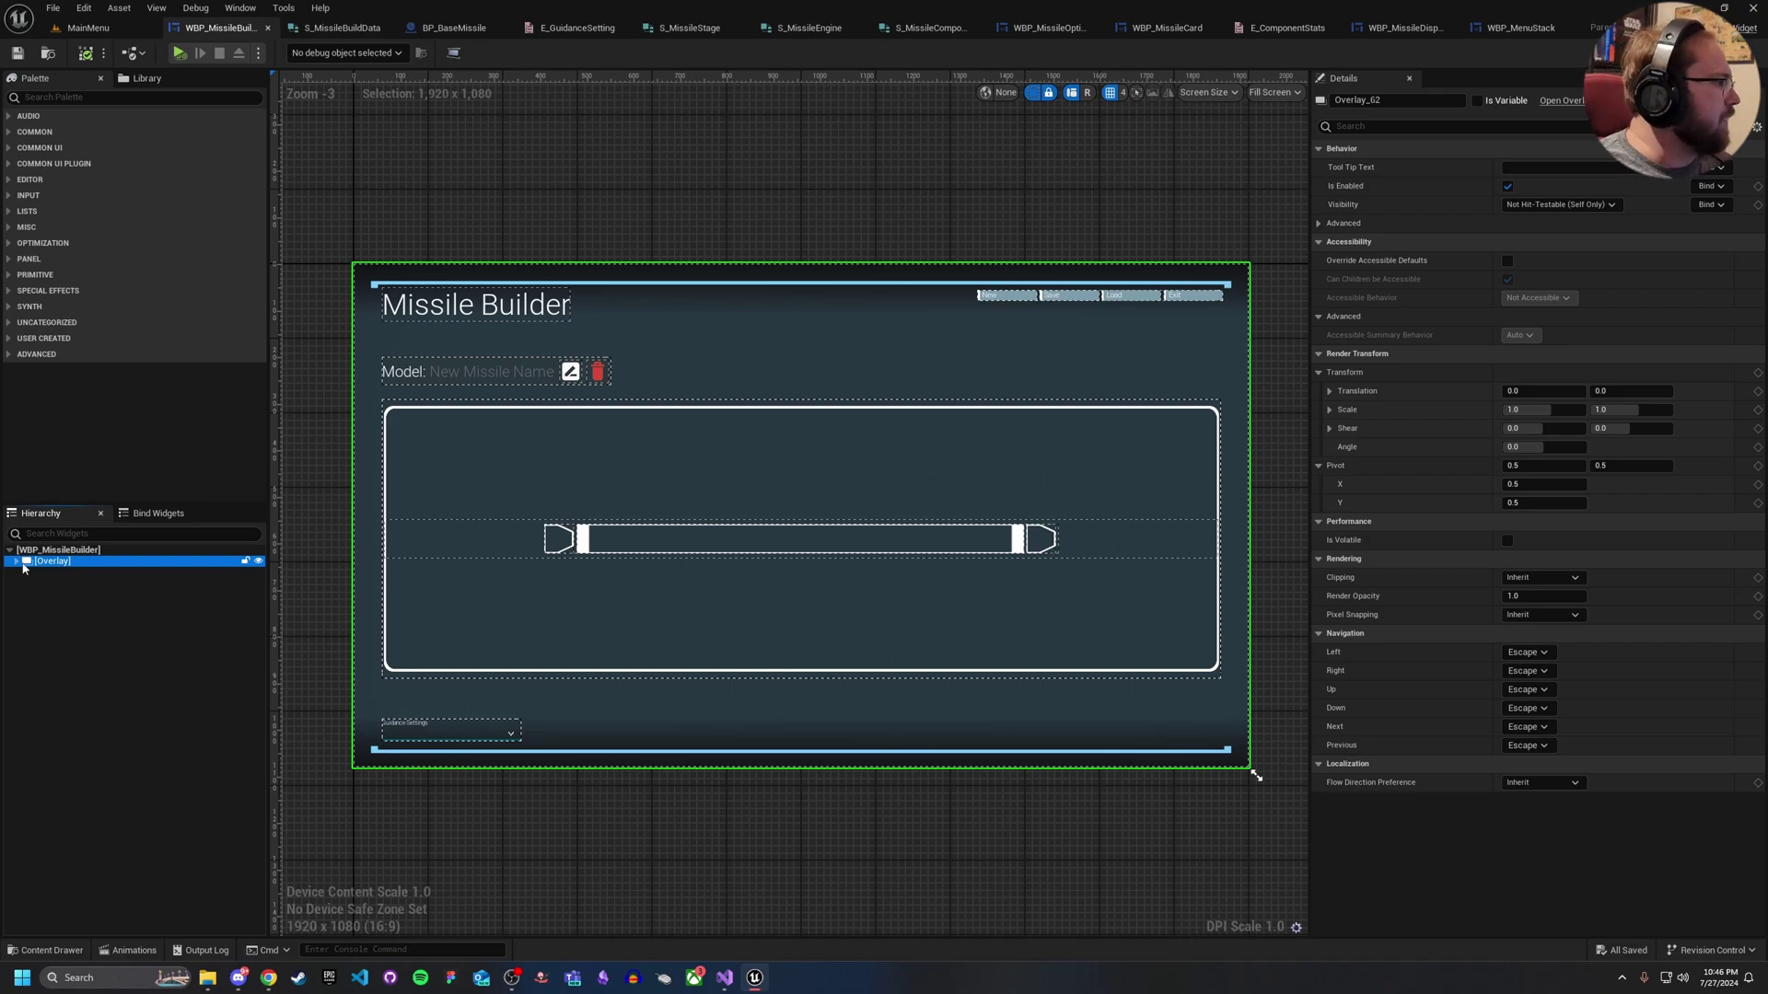
left_click(17, 561)
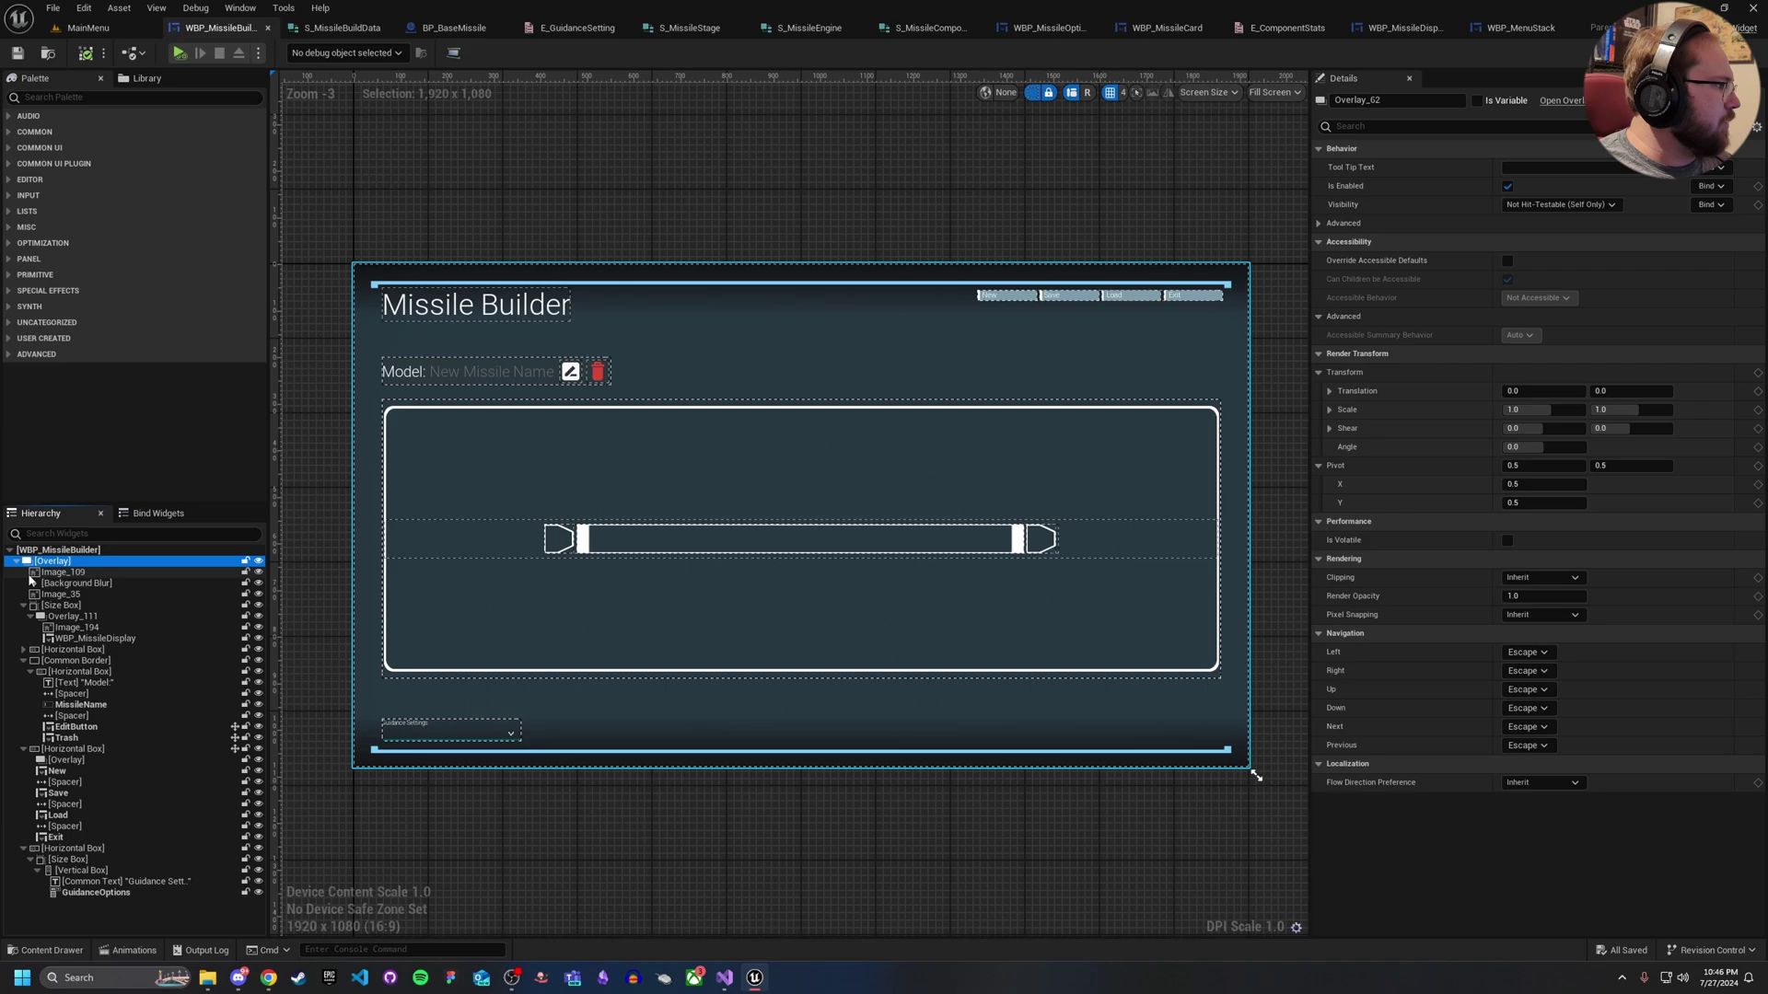
left_click(42, 573)
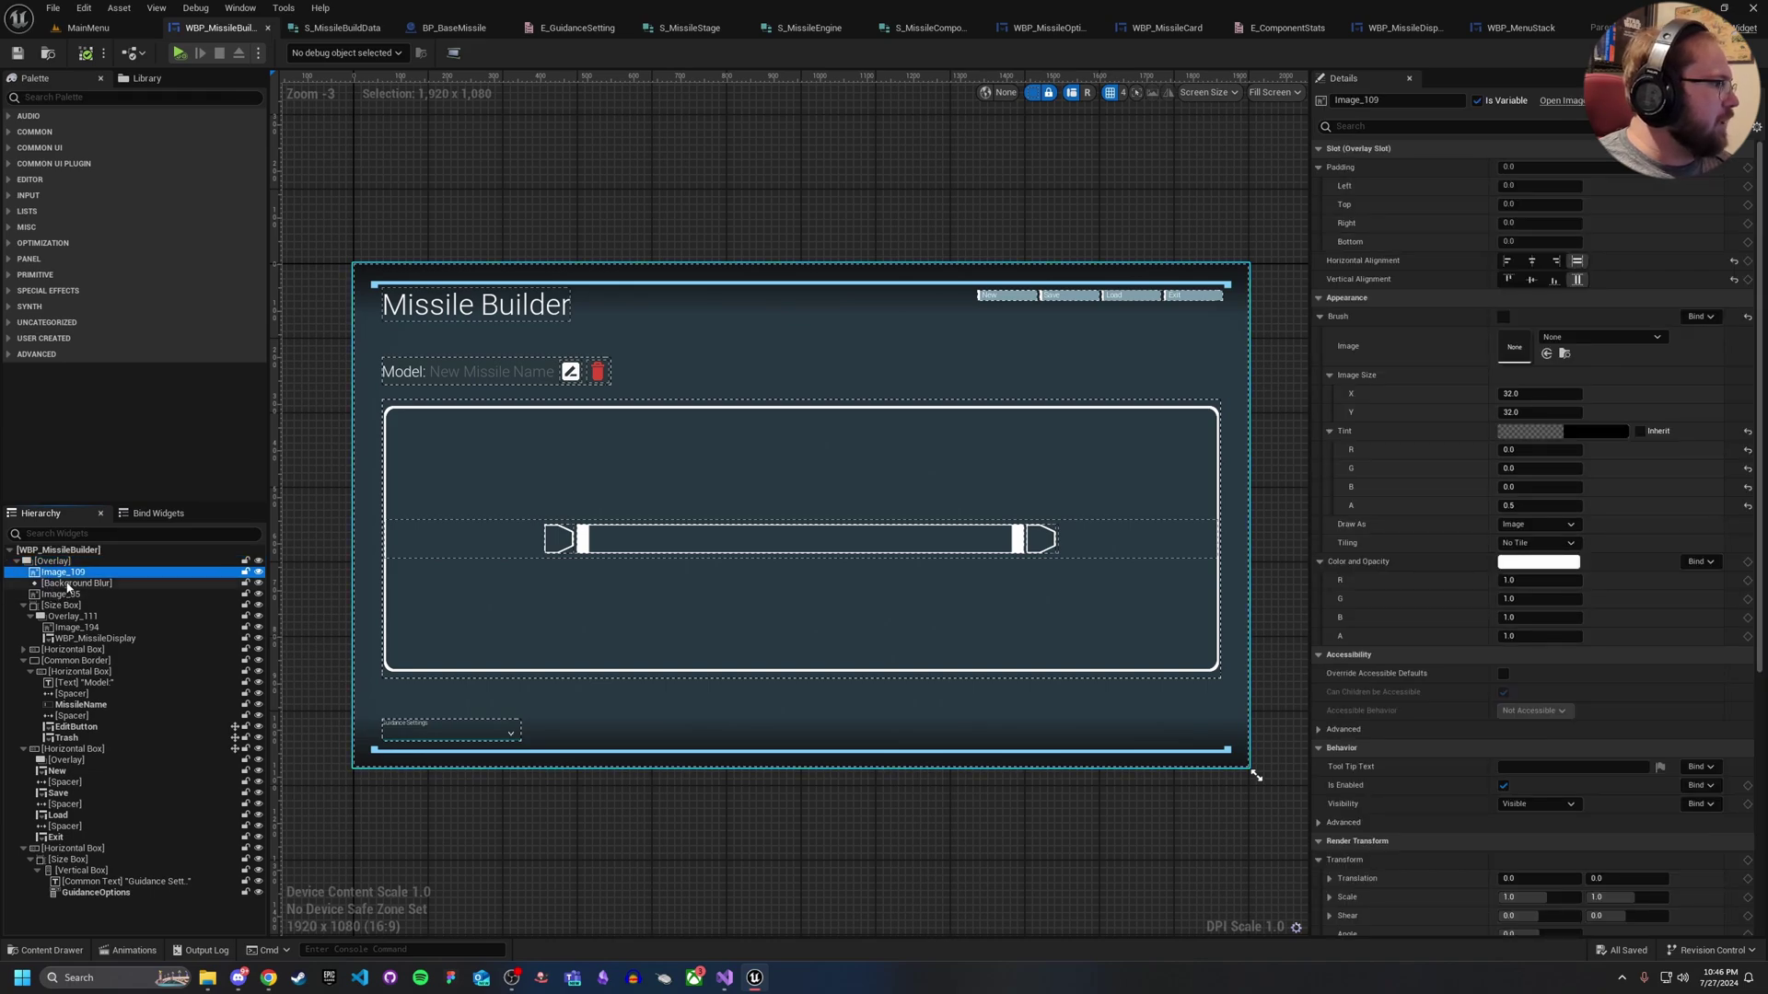
left_click(63, 594)
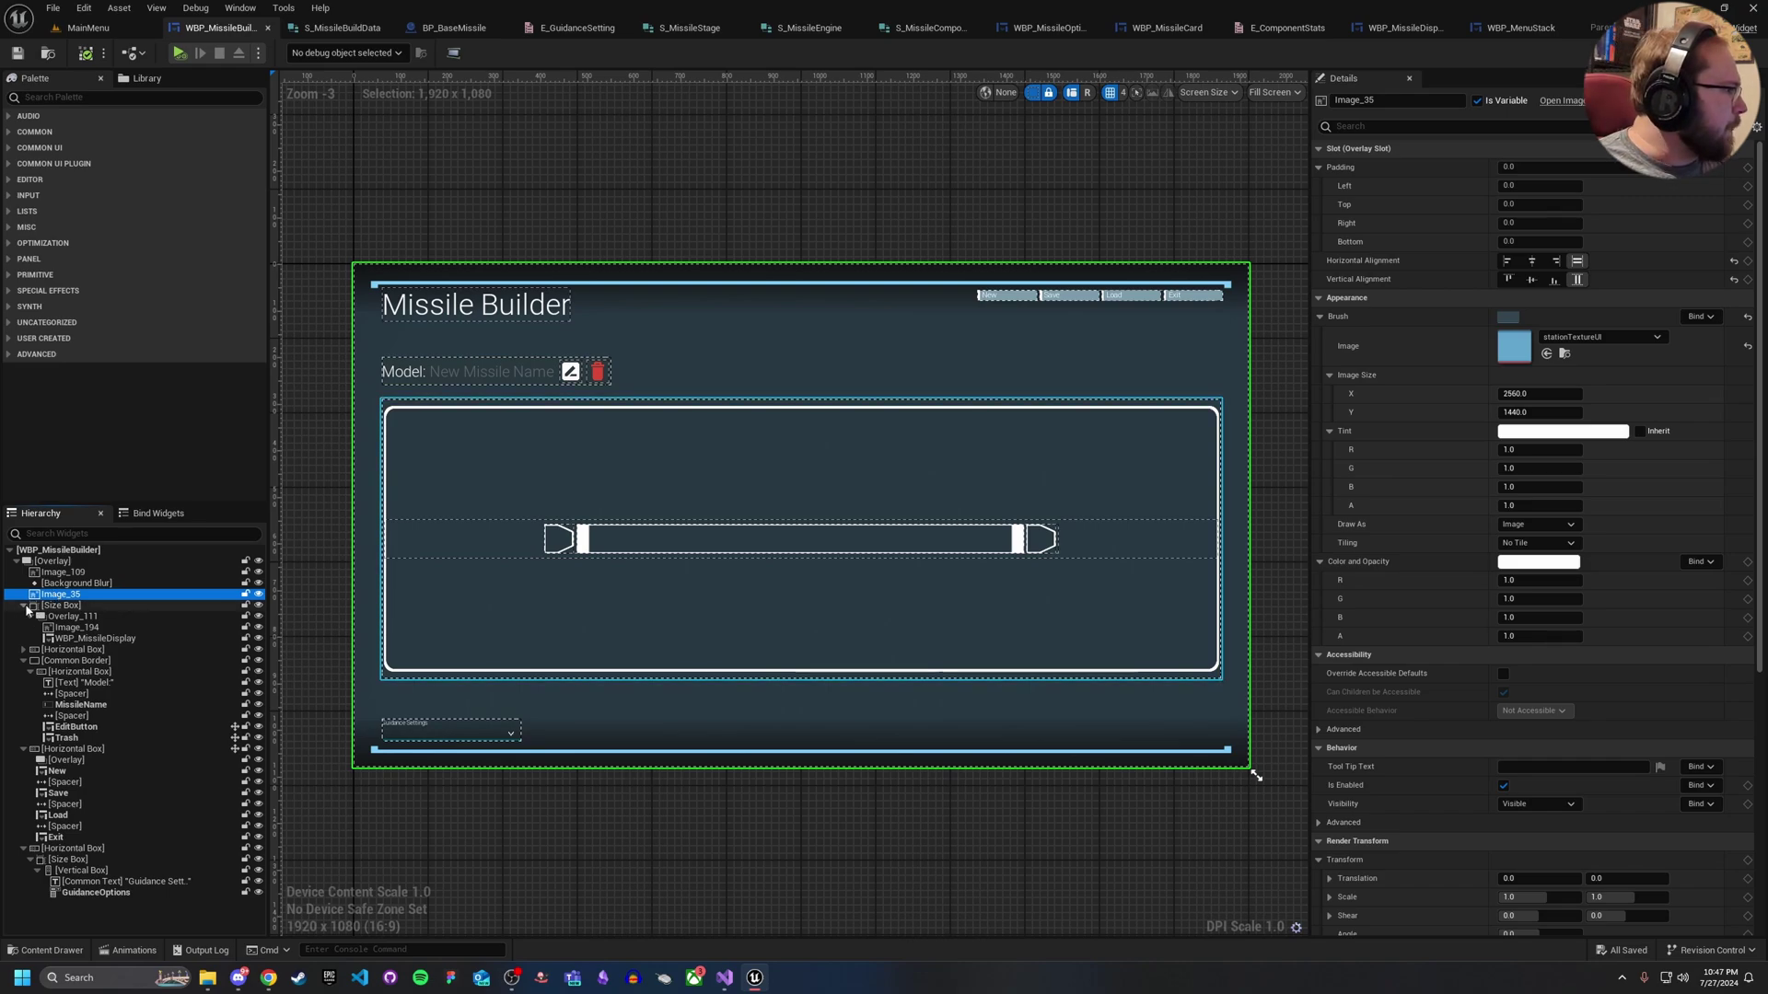
Collapse the Size Box, Common Border and lower Horizontal Box groups in the widget hierarchy, and select WBP_MissileDisplay for inspection
left_click(24, 607)
left_click(24, 627)
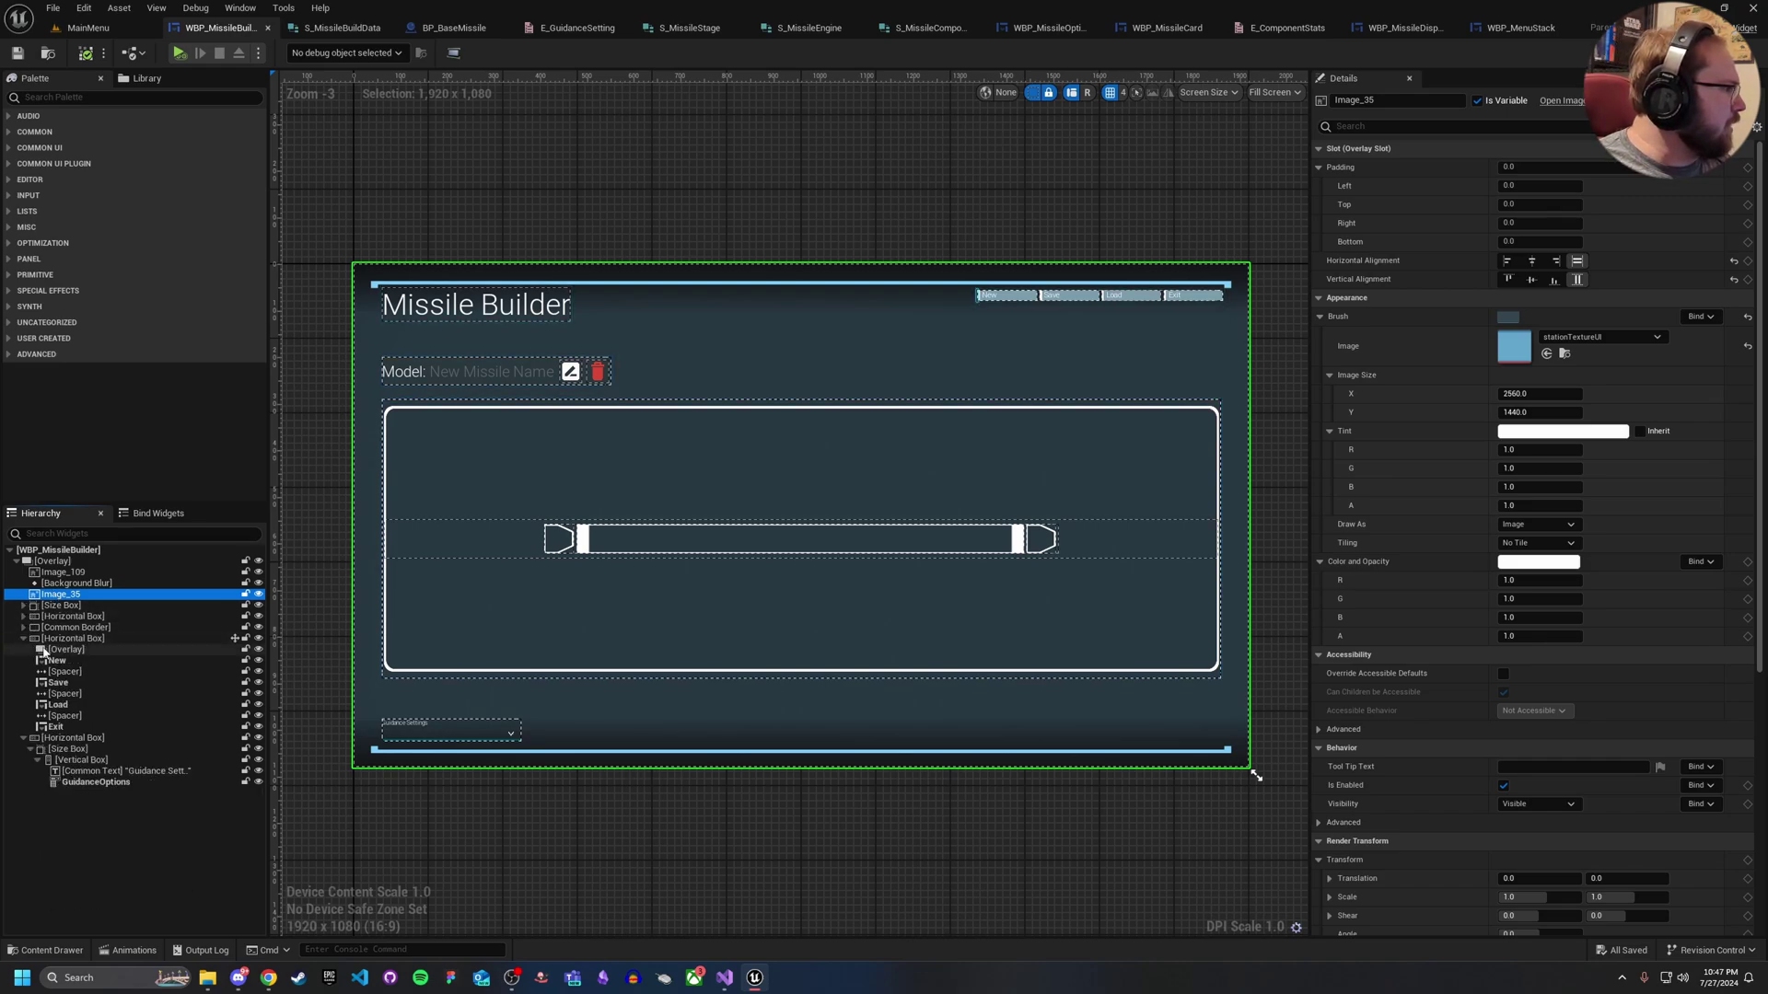
left_click(24, 638)
left_click(24, 650)
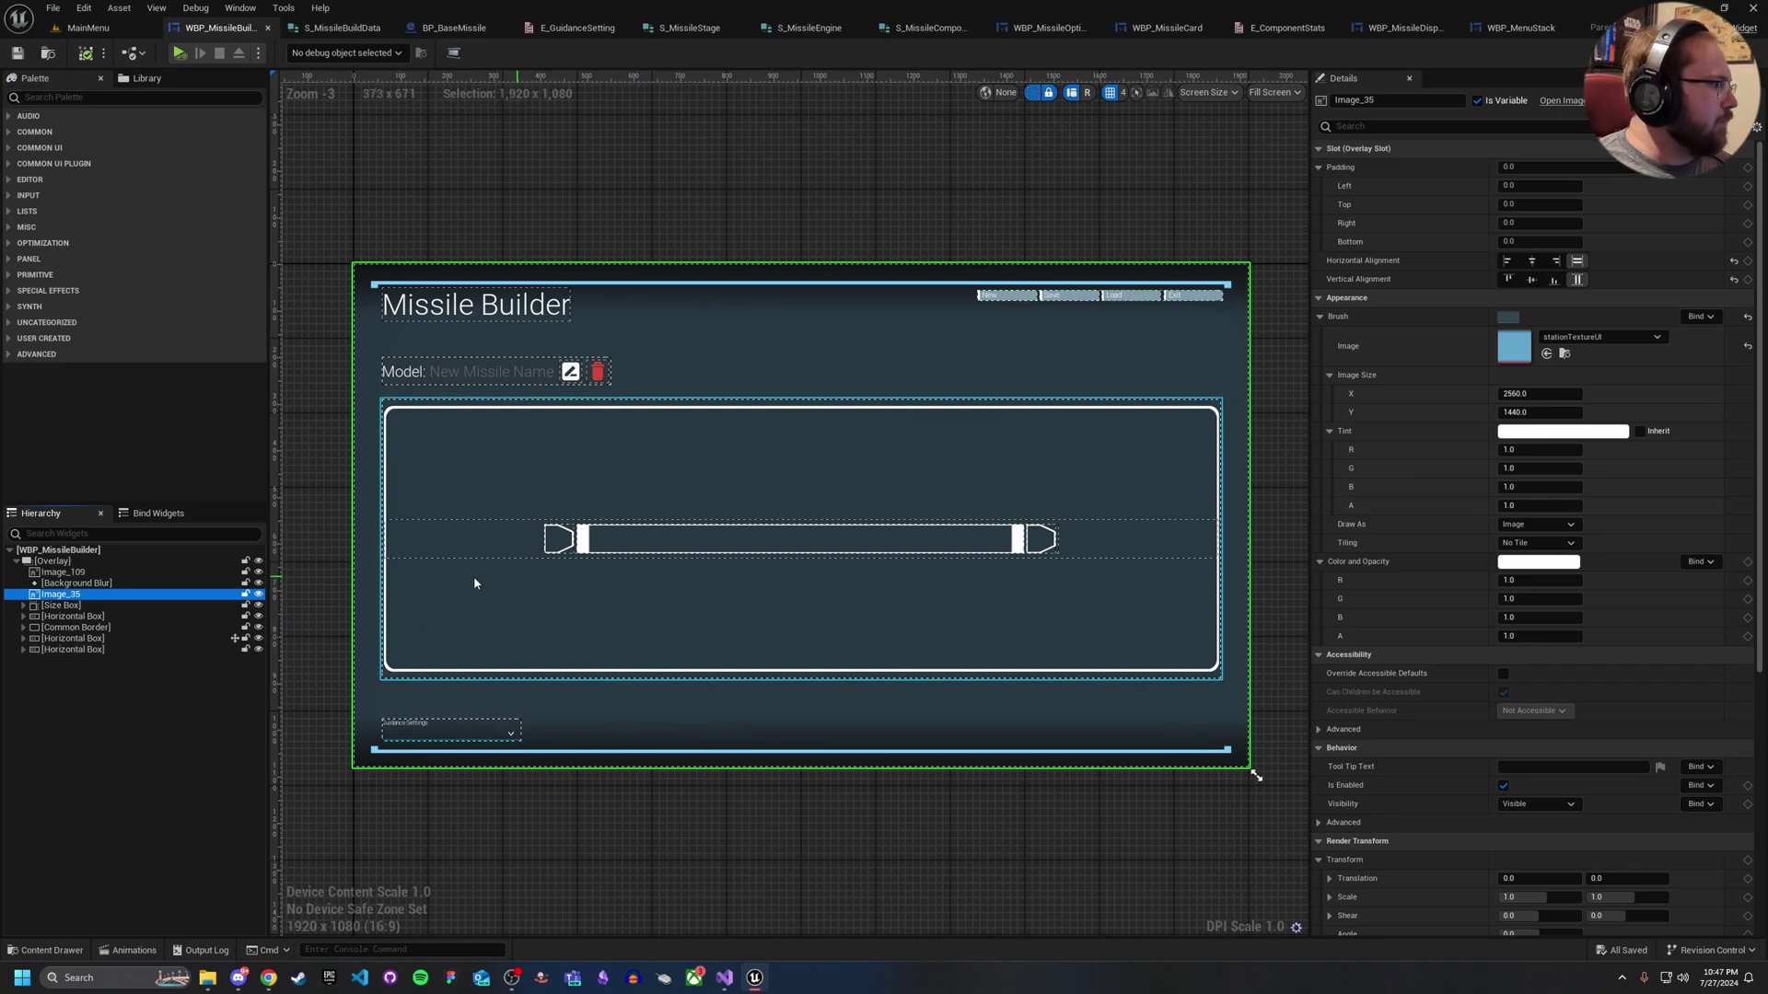
left_click(651, 573)
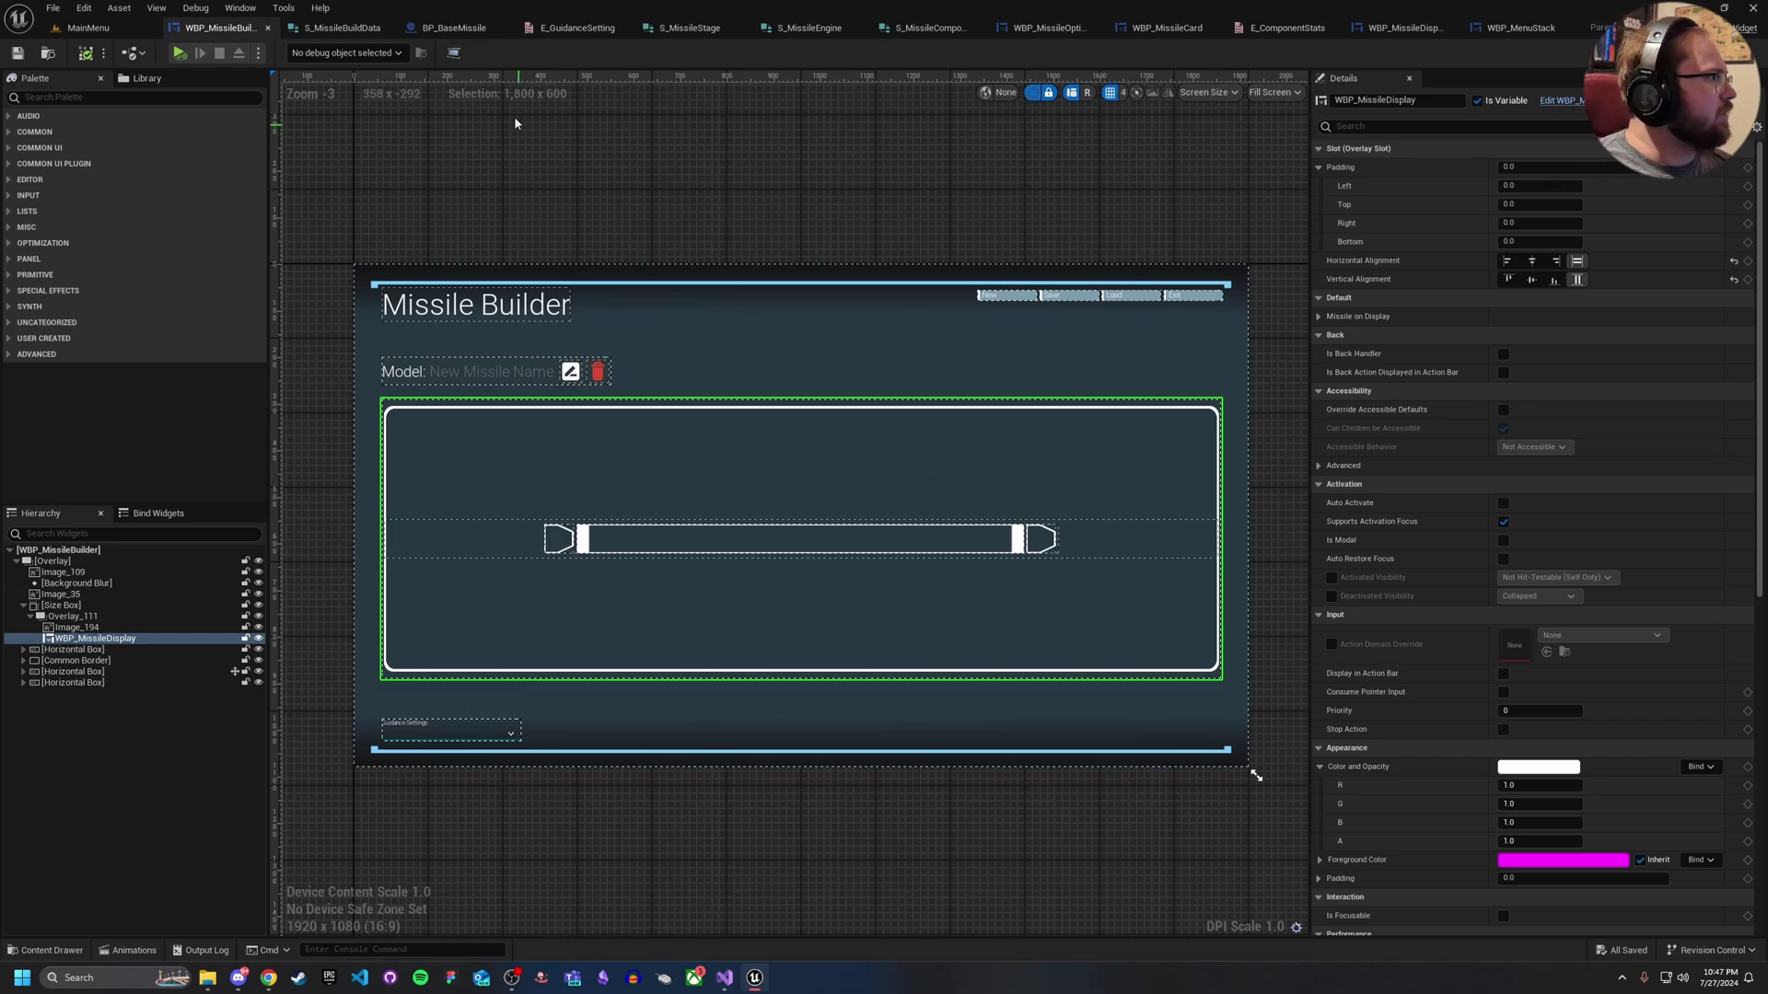
Review the WBP_MissileOptions layout with its Common Border and the WBP_MissileCard layout, and return to WBP_MissileBuilder
left_click(1047, 27)
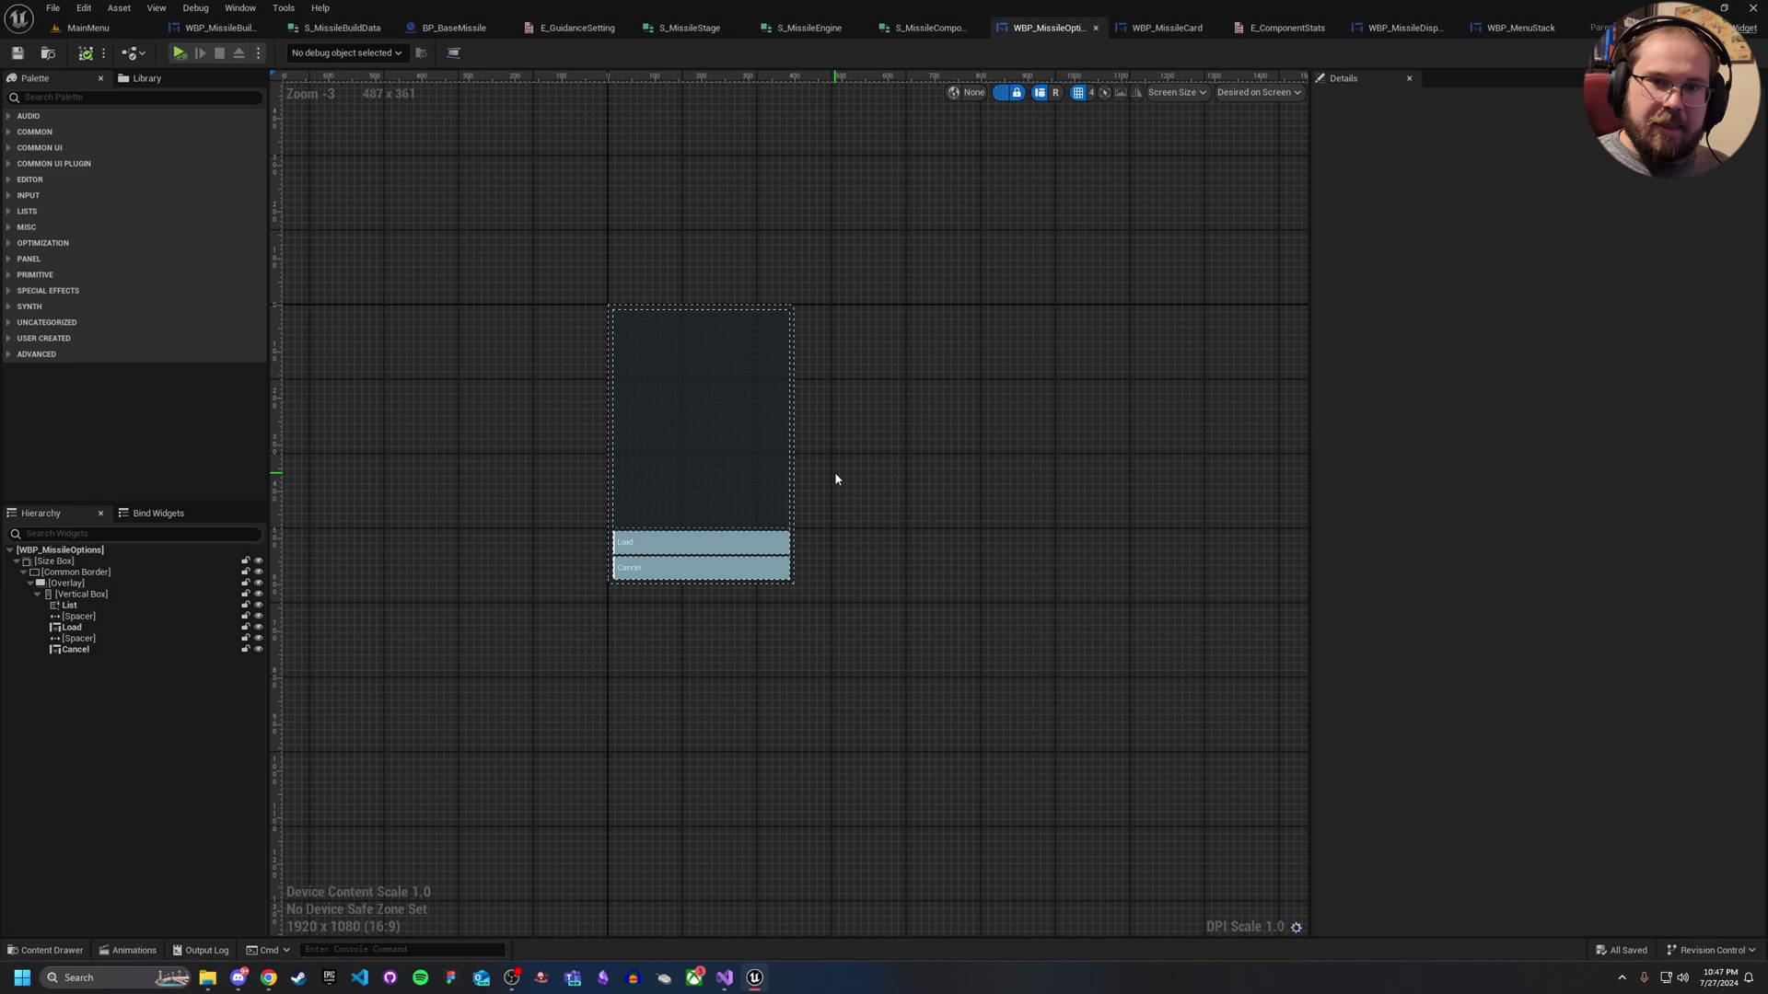
left_click(94, 577)
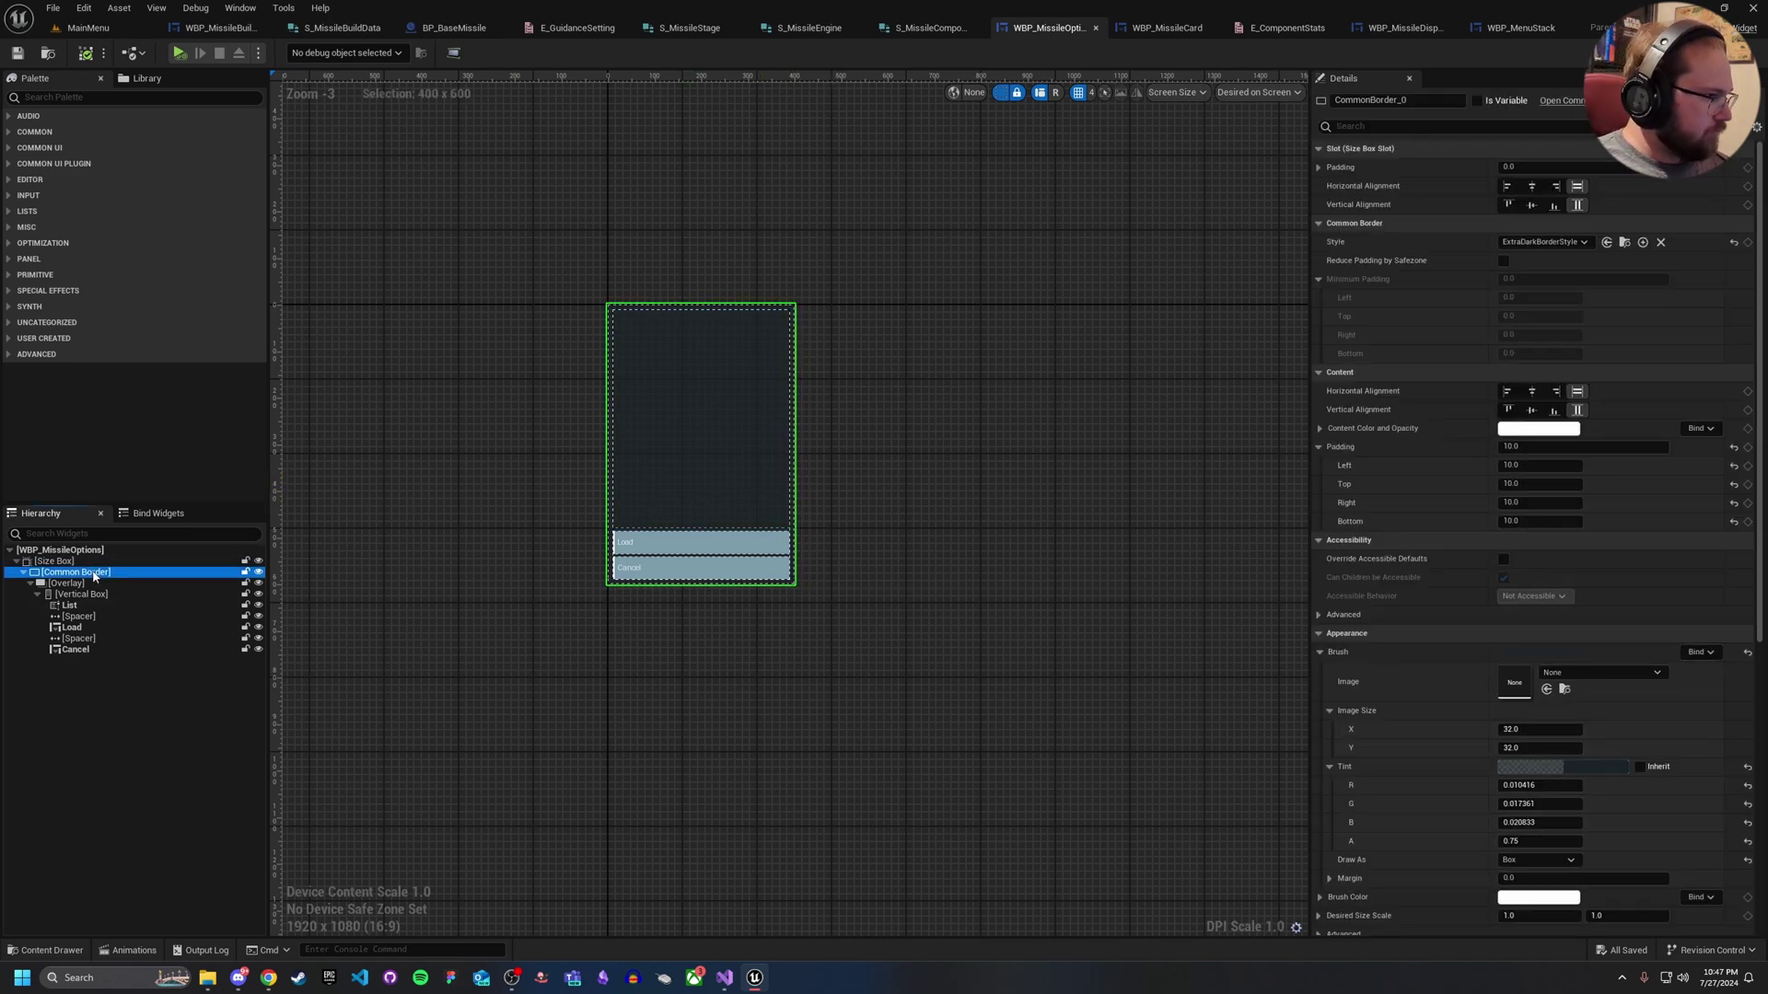
left_click(1159, 35)
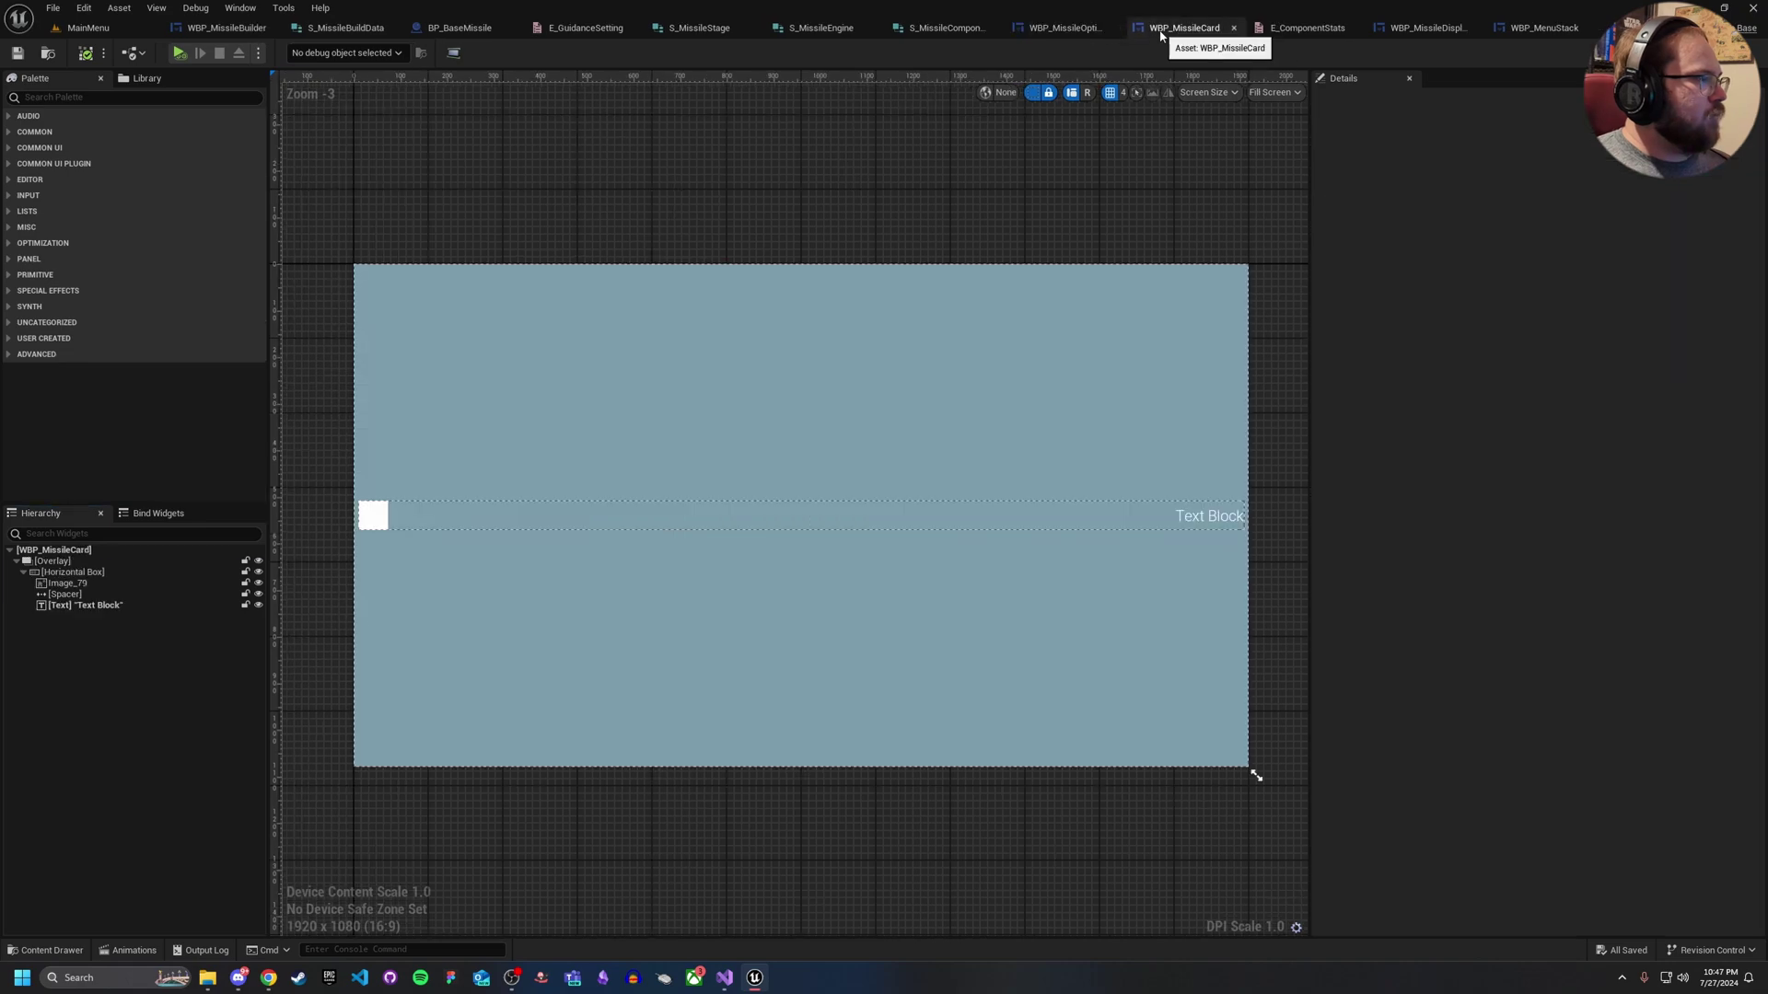
left_click(450, 29)
left_click(231, 27)
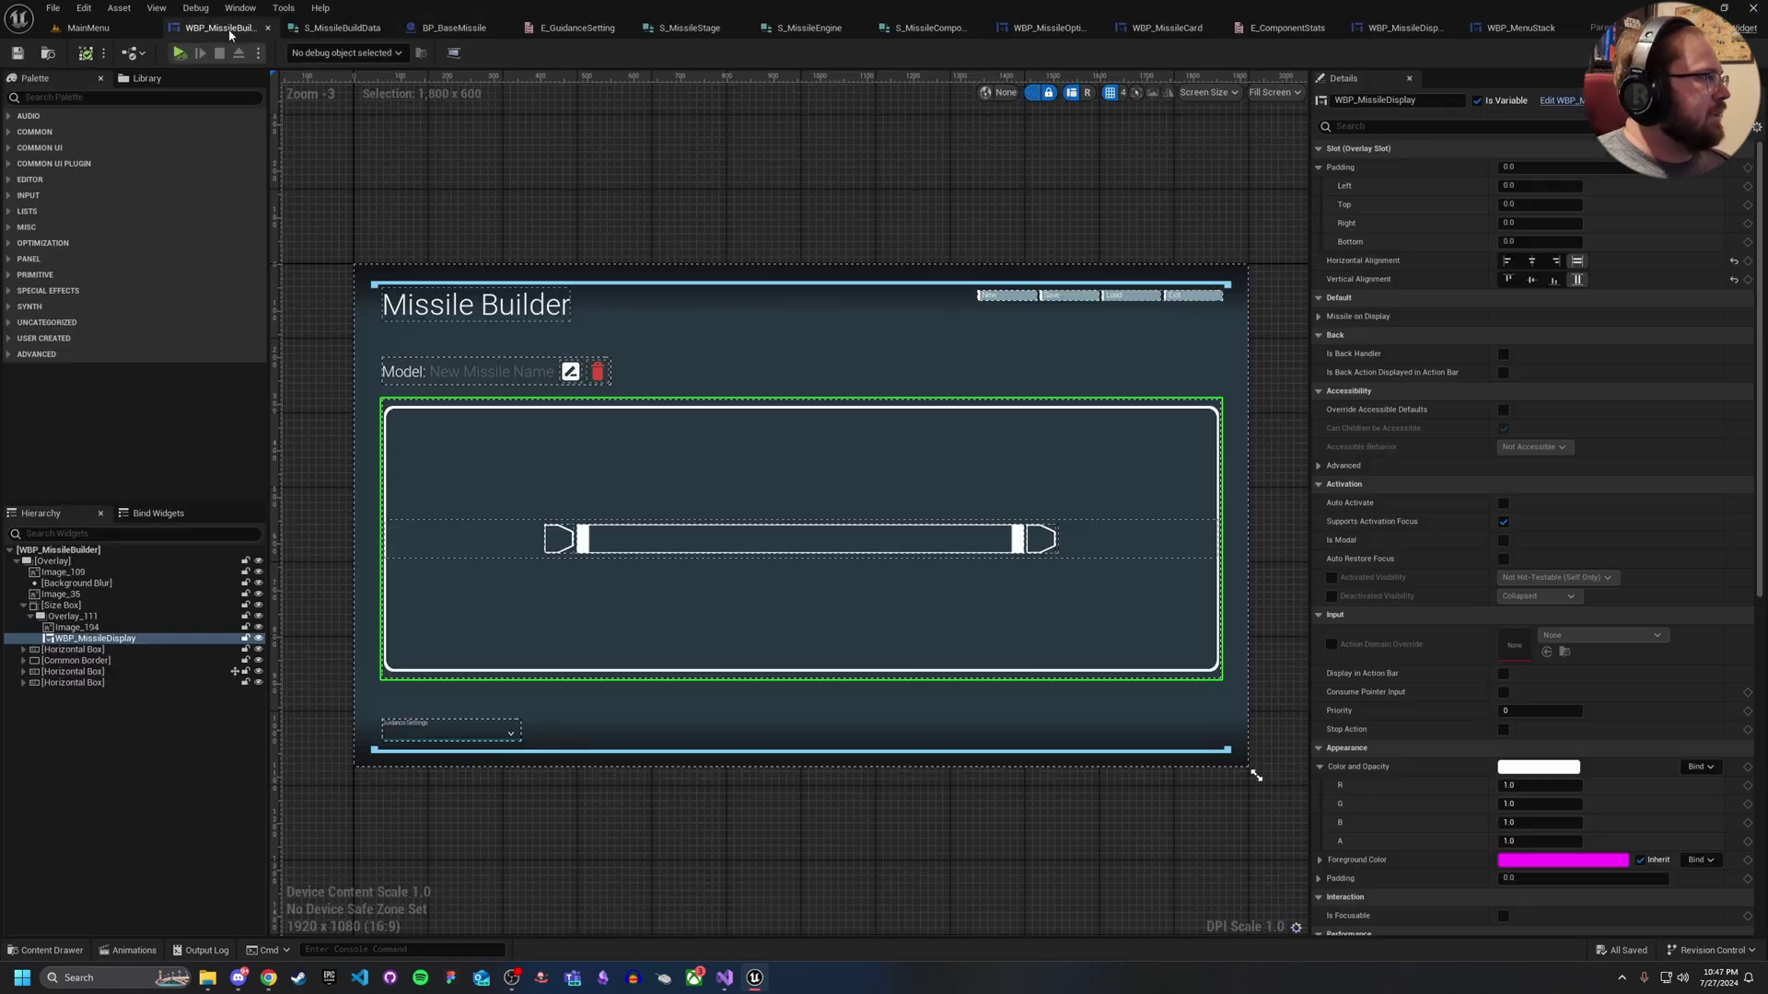
Clear the widget selection and dismiss the Driver Booster install pop-up without installing it
left_click(664, 168)
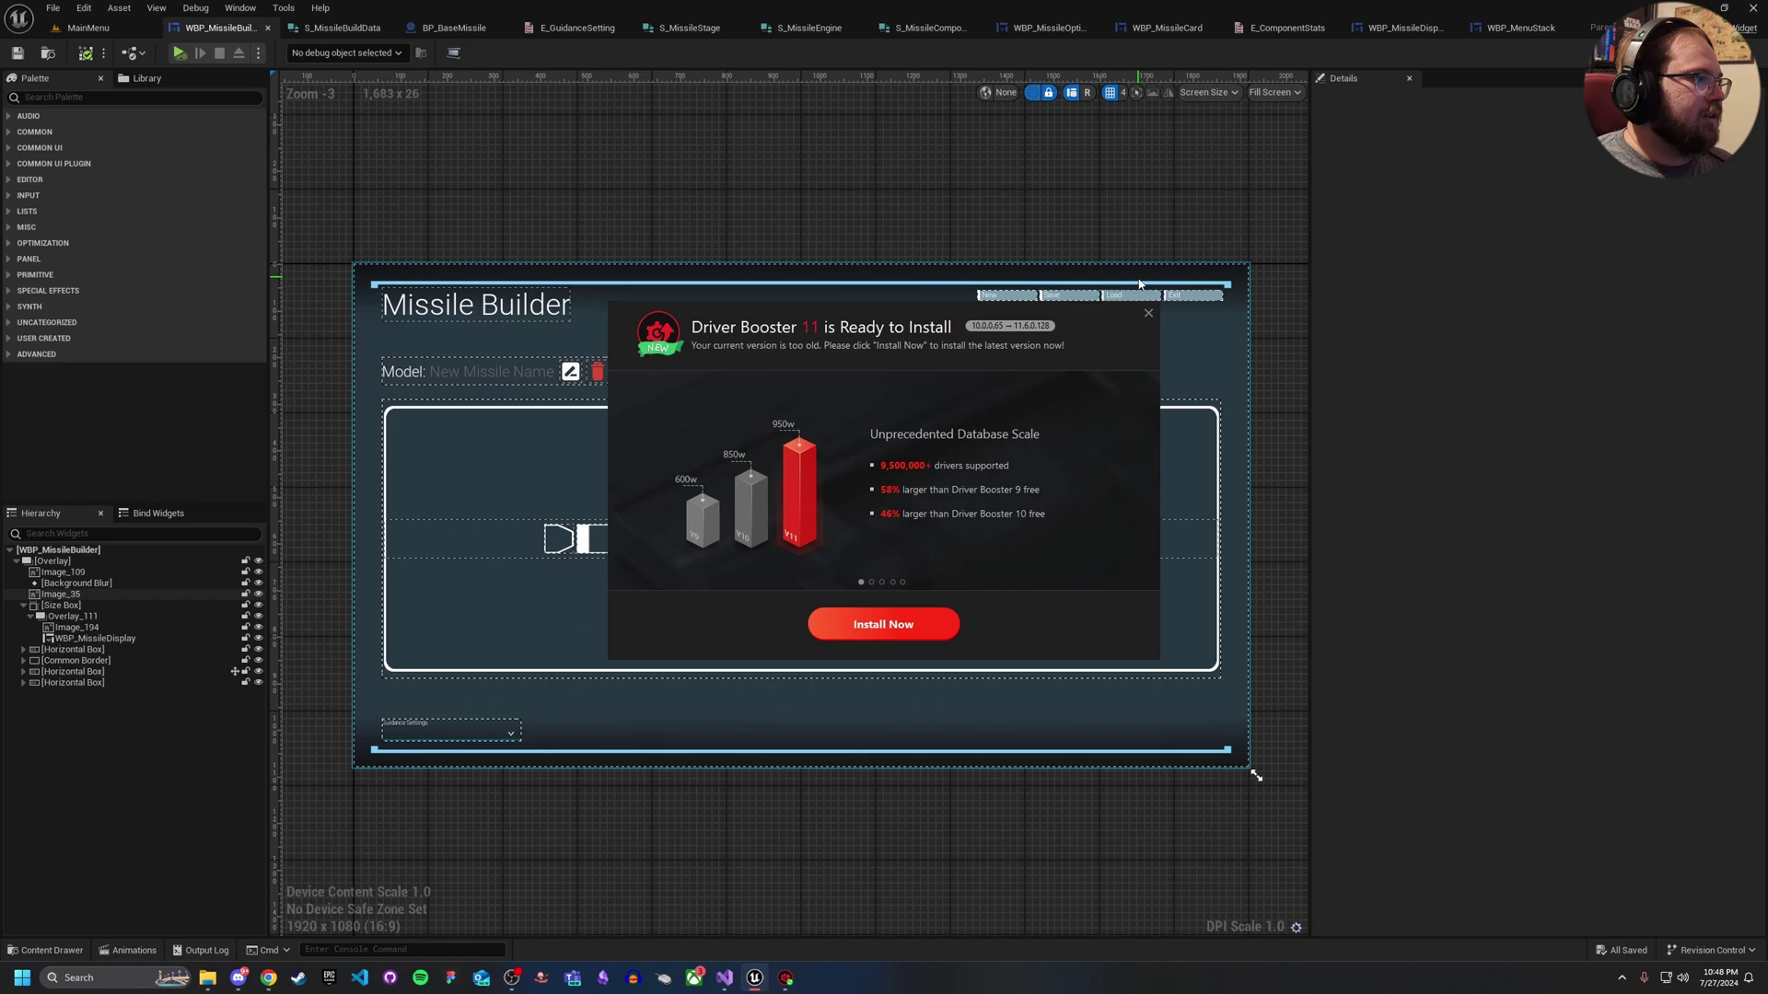
left_click(1148, 313)
left_click(777, 535)
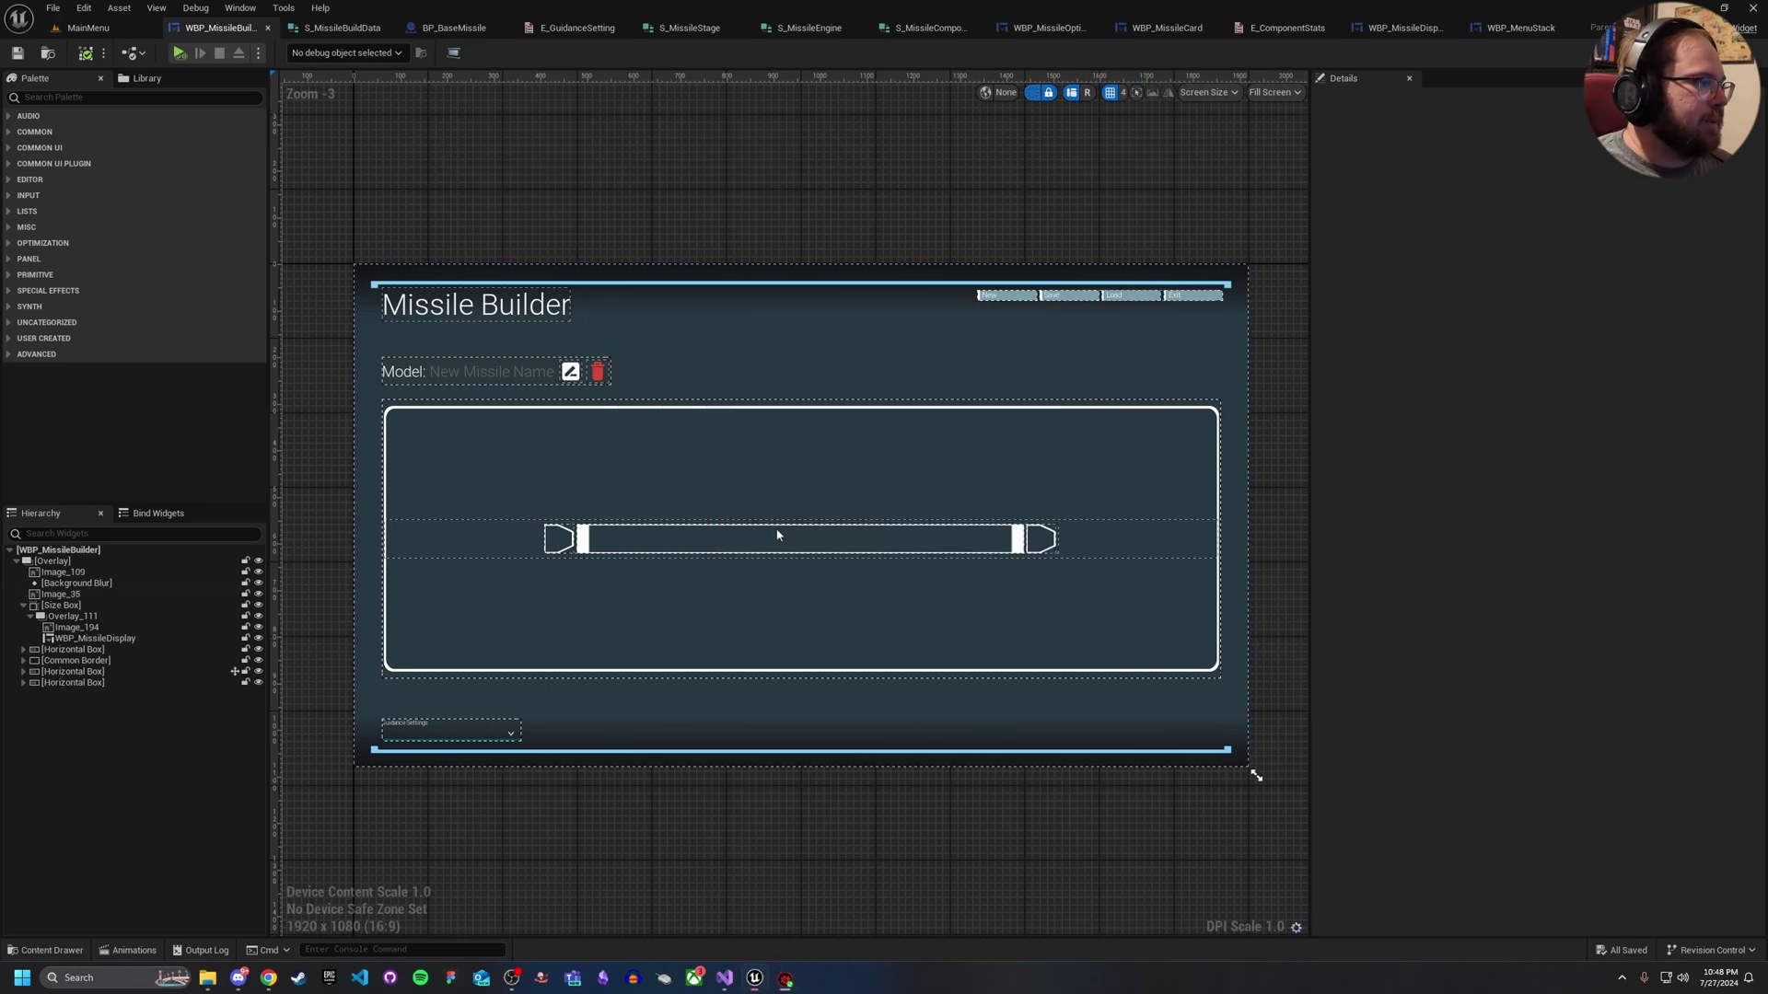
left_click(775, 536)
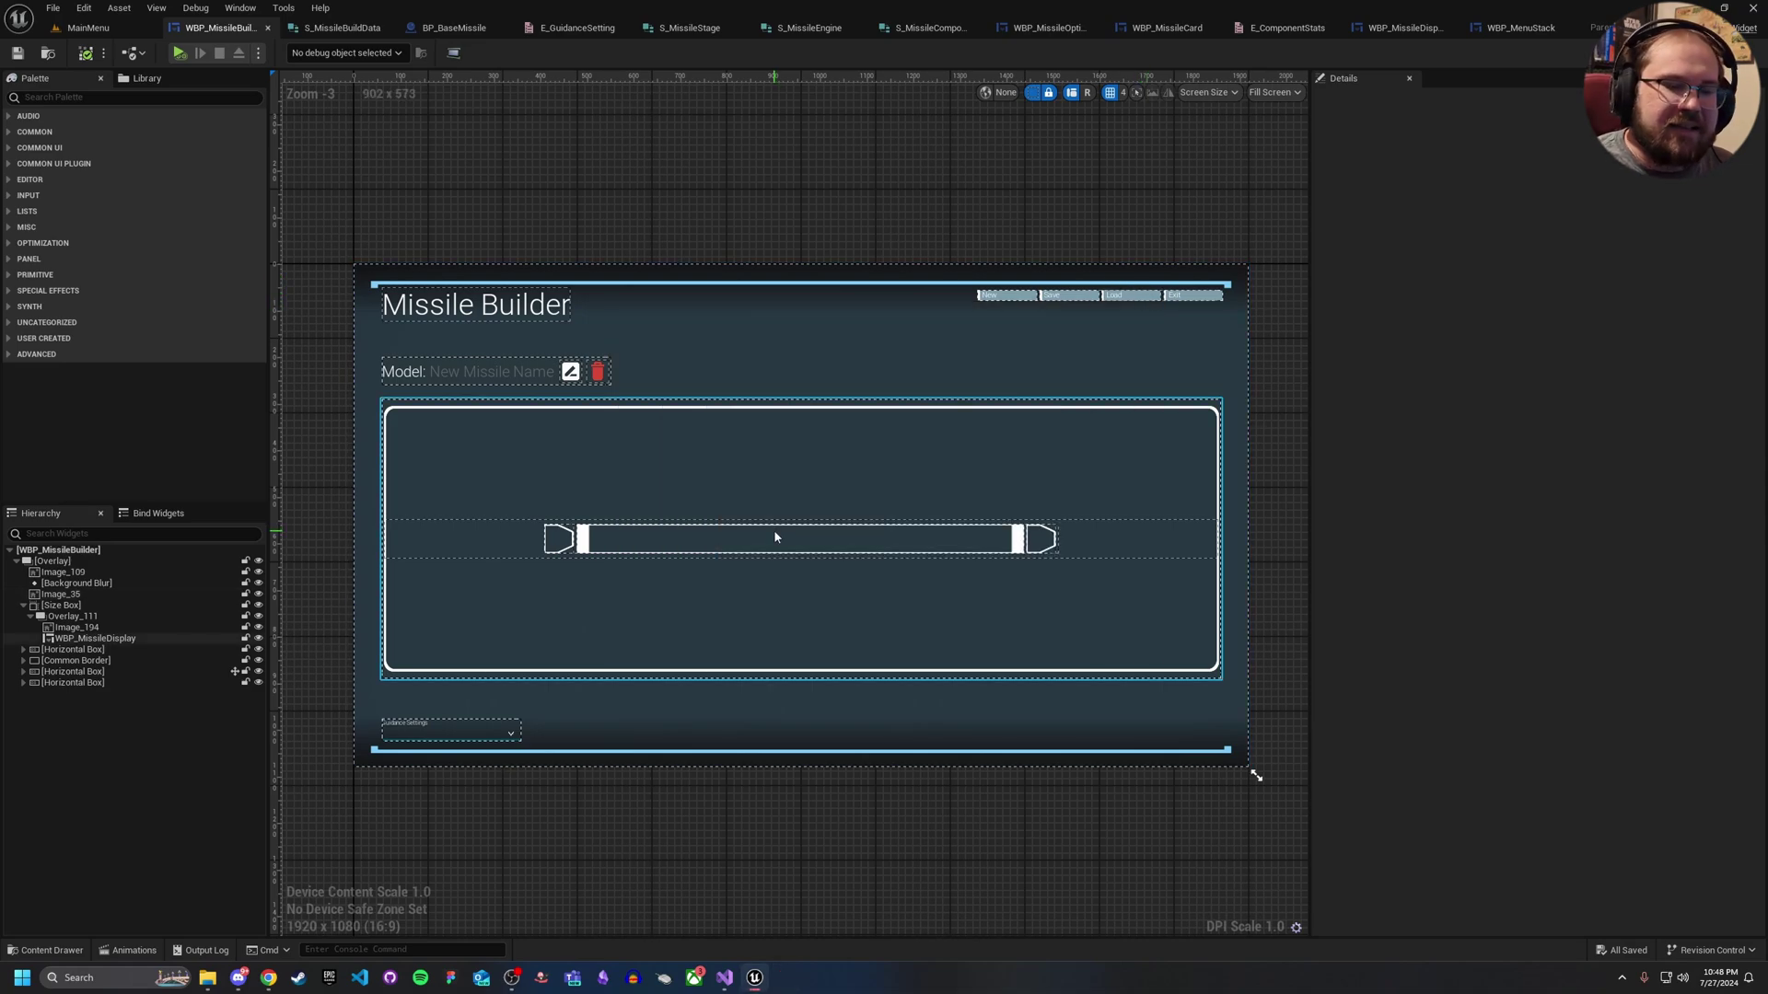